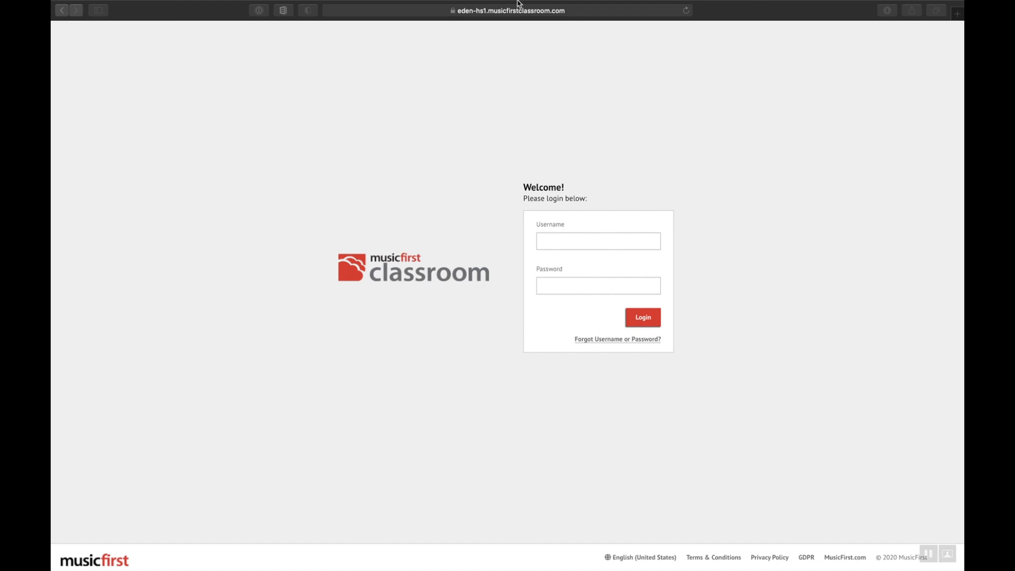
Enter the student username, then dismiss saved-password suggestions and focus the password field.
mouse_move(518, 2)
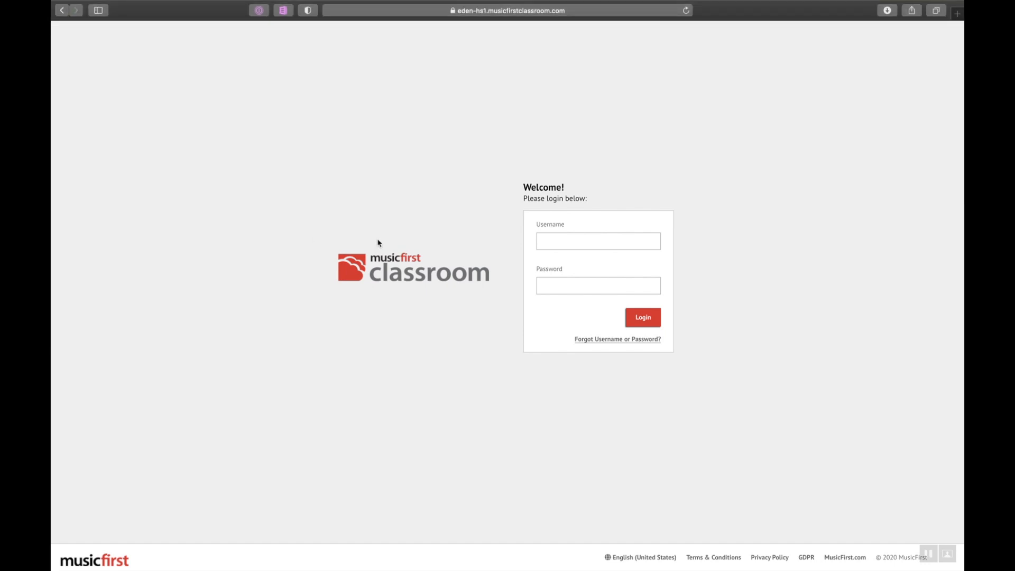
click(558, 233)
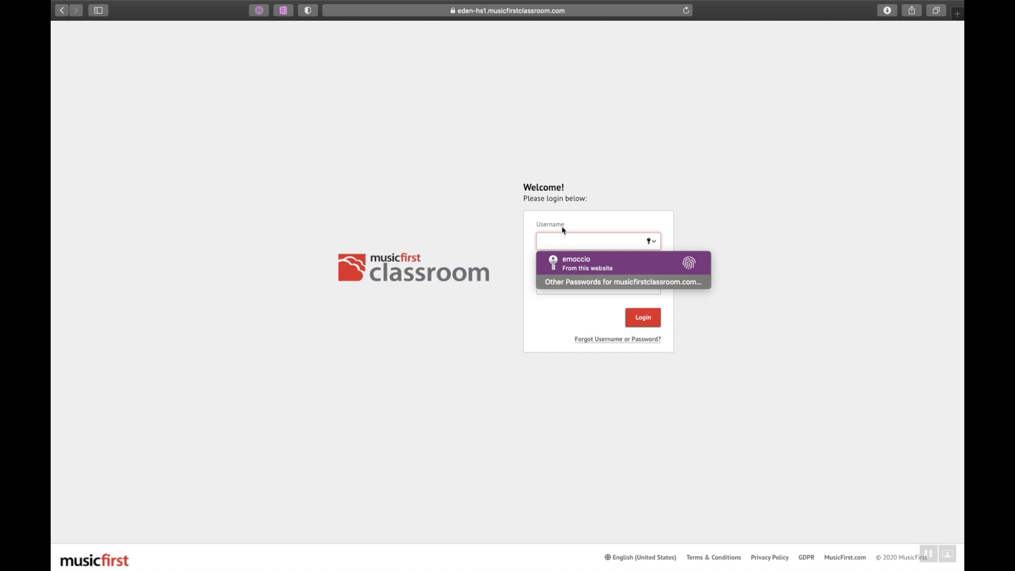
click(491, 211)
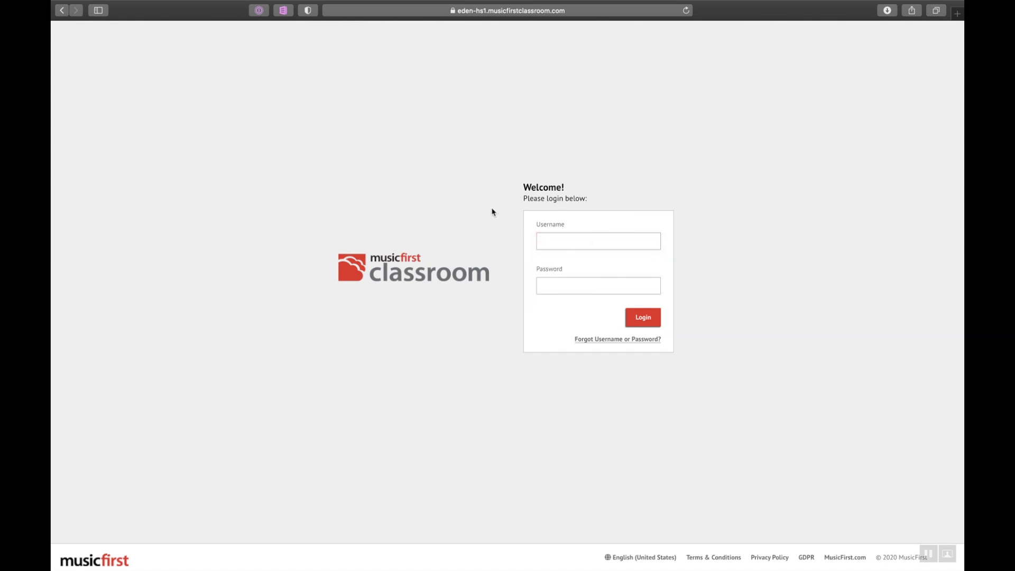
click(591, 242)
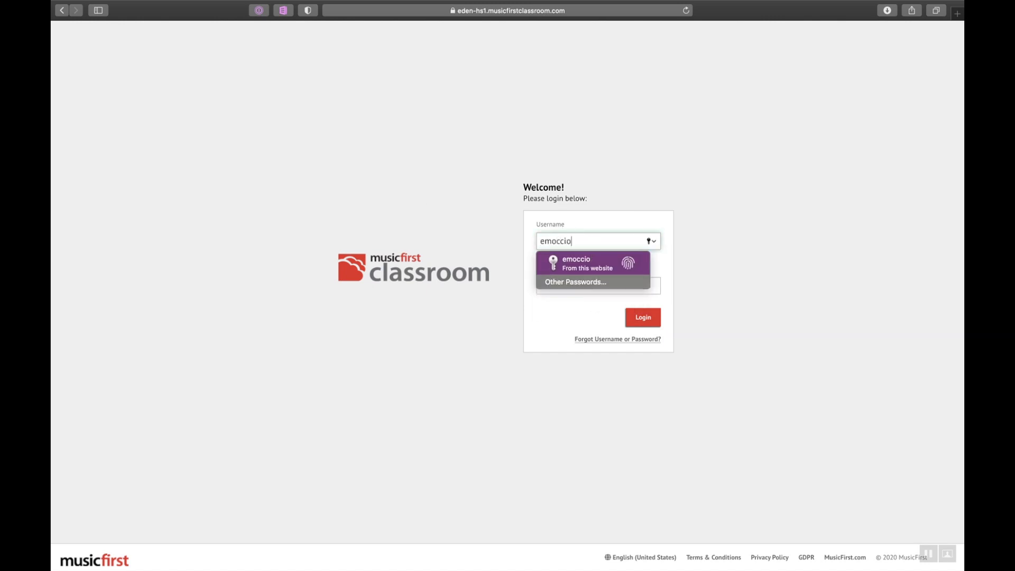
key(Tab)
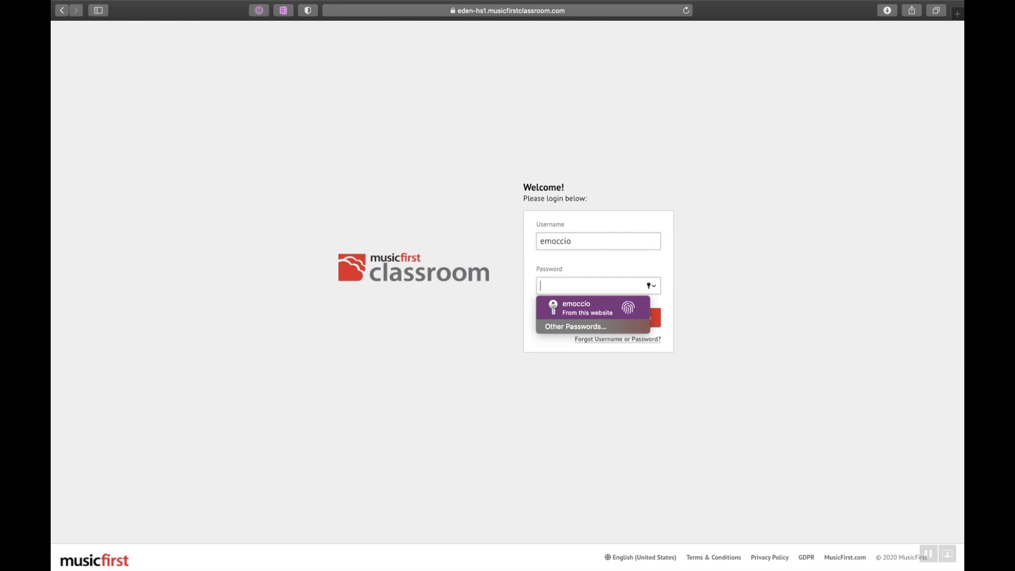
click(469, 190)
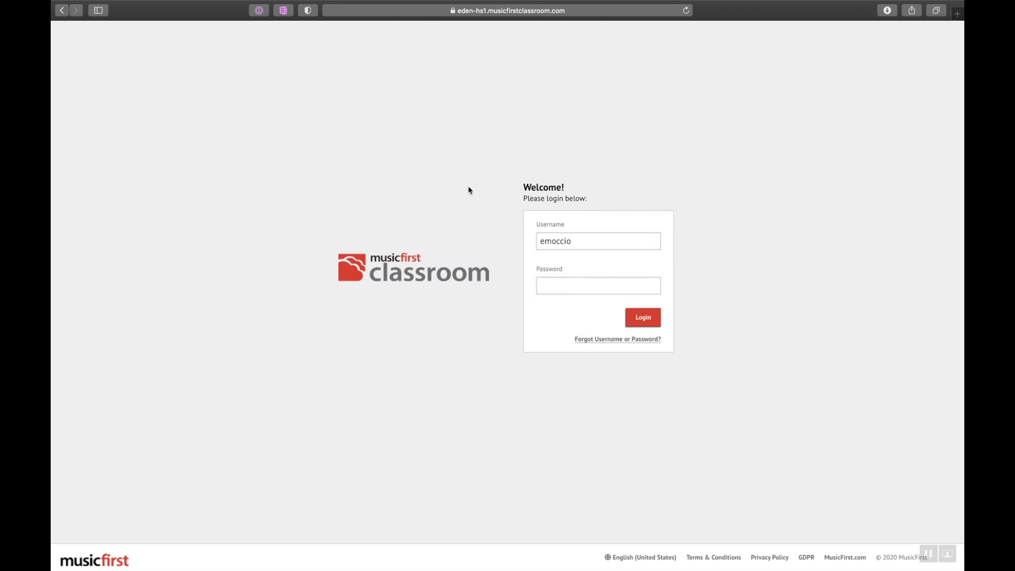
click(568, 287)
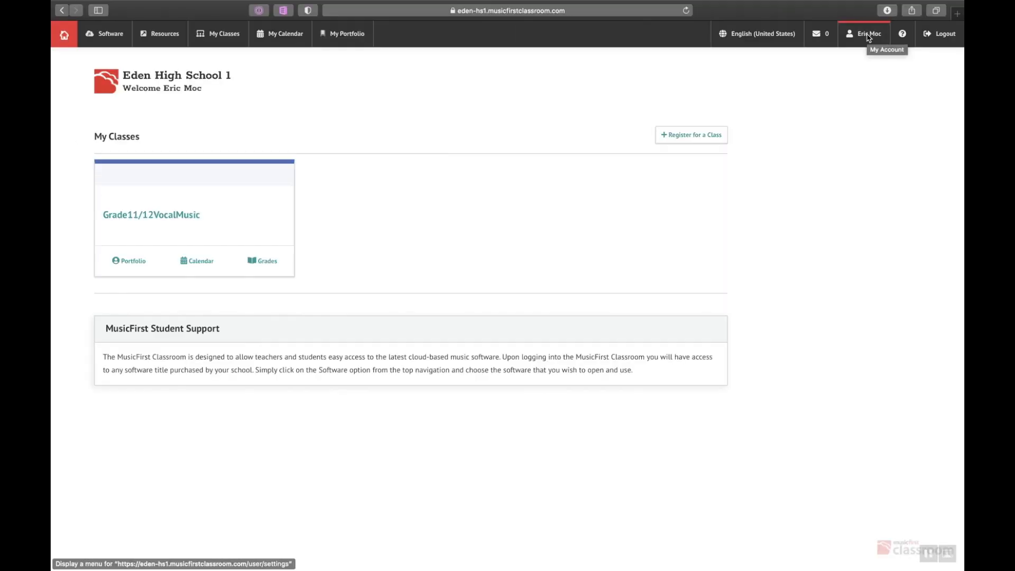
click(868, 38)
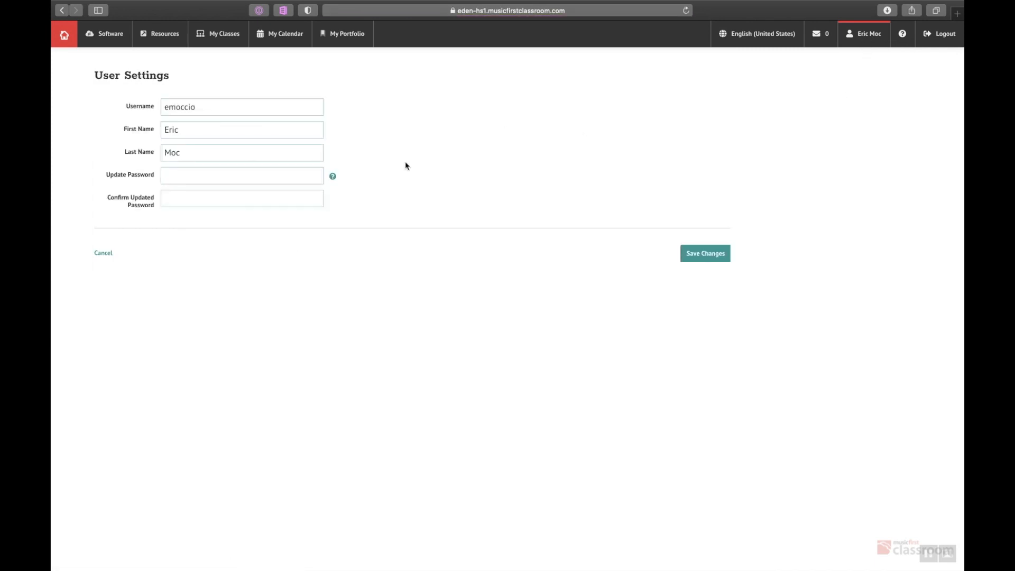
click(200, 181)
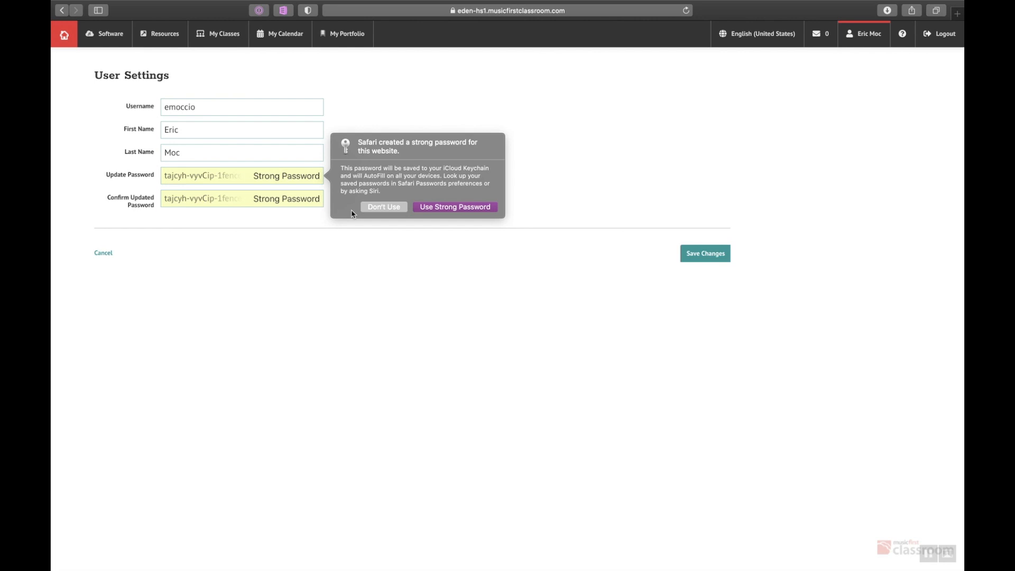
click(369, 206)
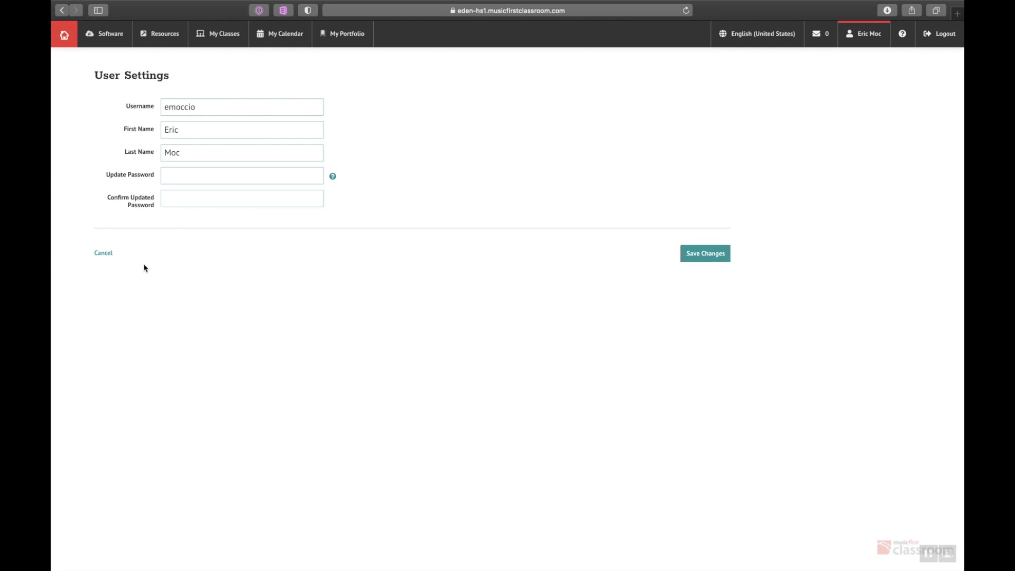
click(105, 258)
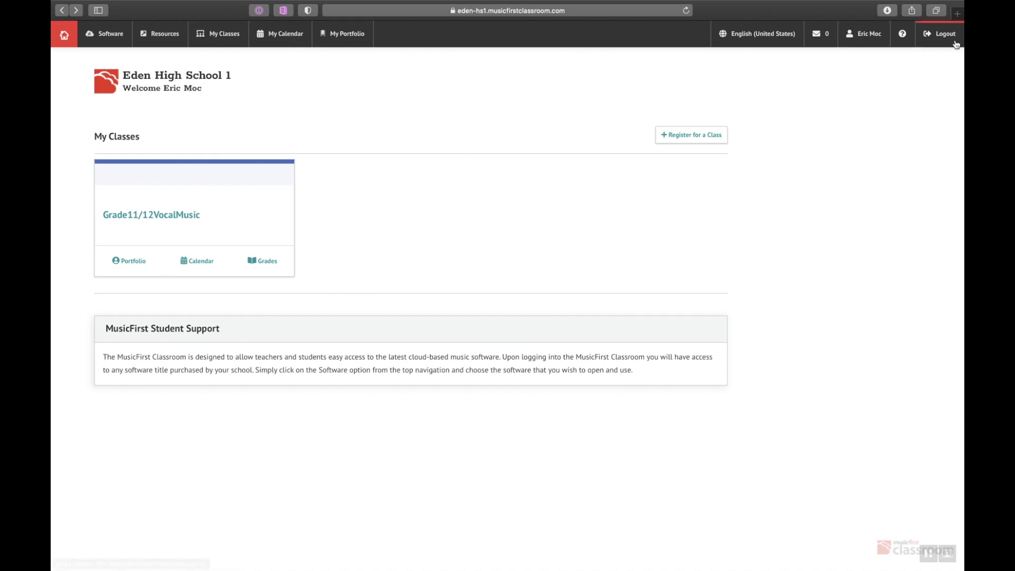
Launch Flat for Education from the Software page of MusicFirst Classroom.
click(111, 36)
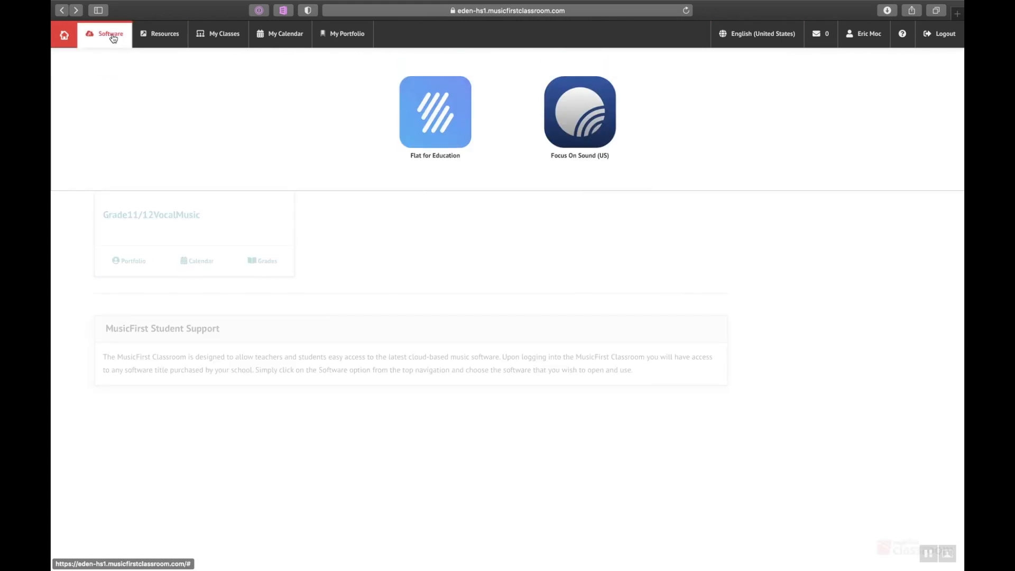
click(437, 117)
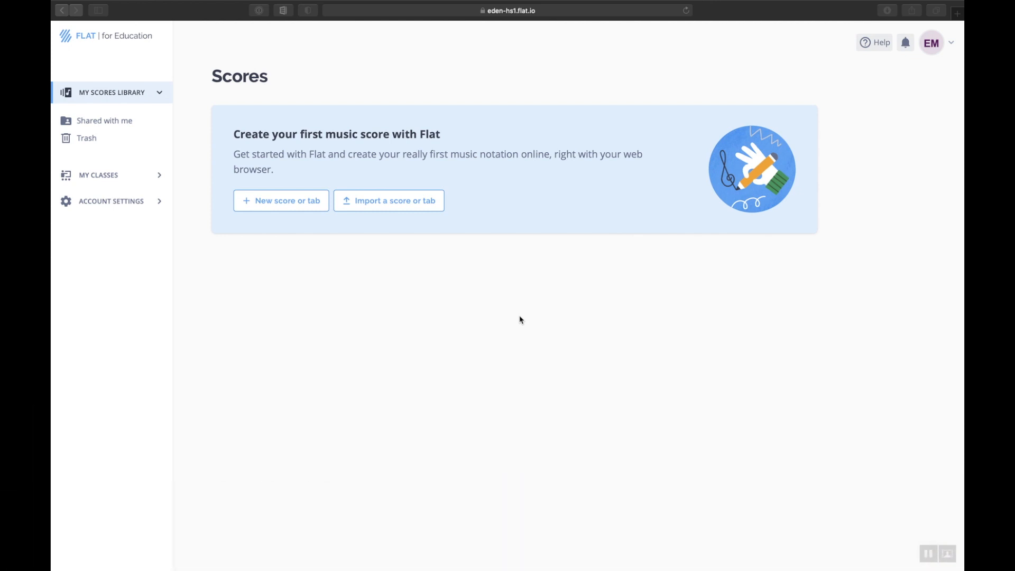
Start a new score titled 'My Wonderful Song'.
click(275, 203)
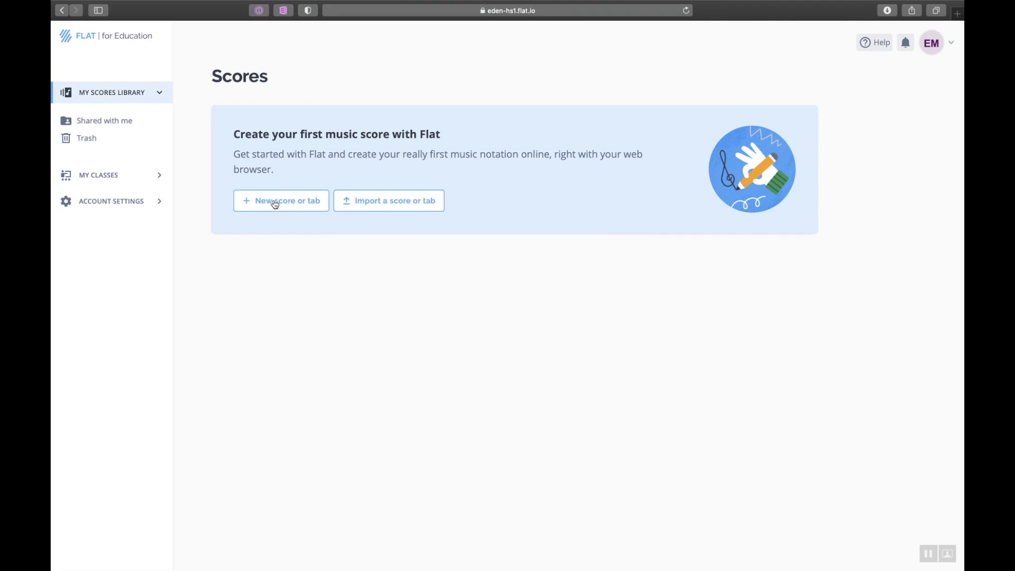
click(275, 203)
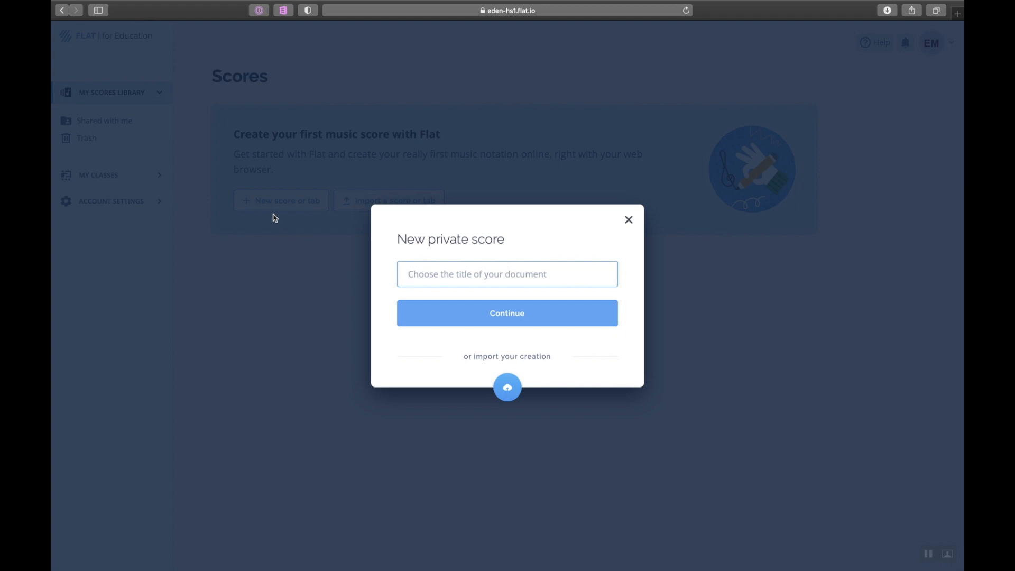
text(My Wond)
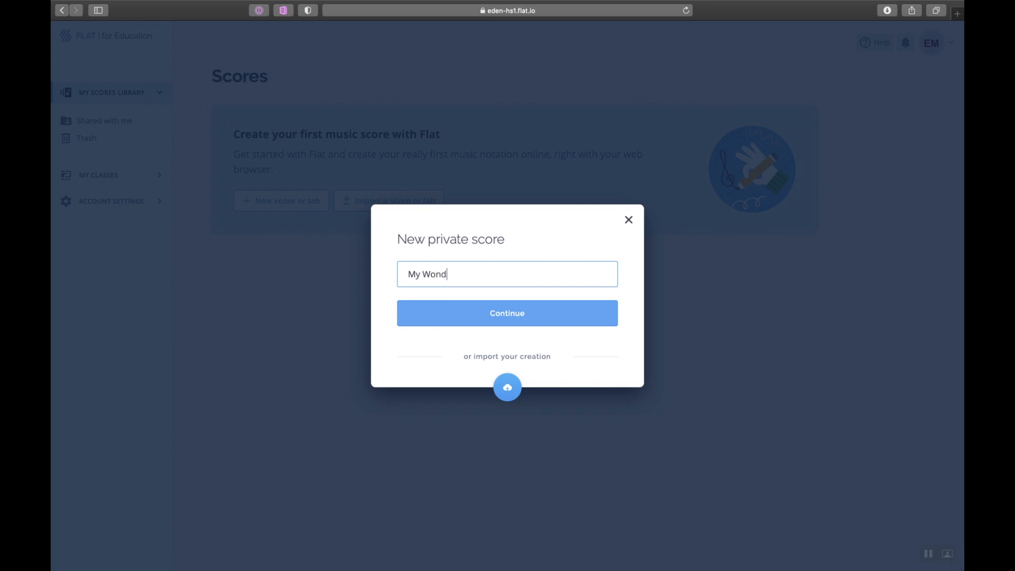
text(erful Song)
click(519, 322)
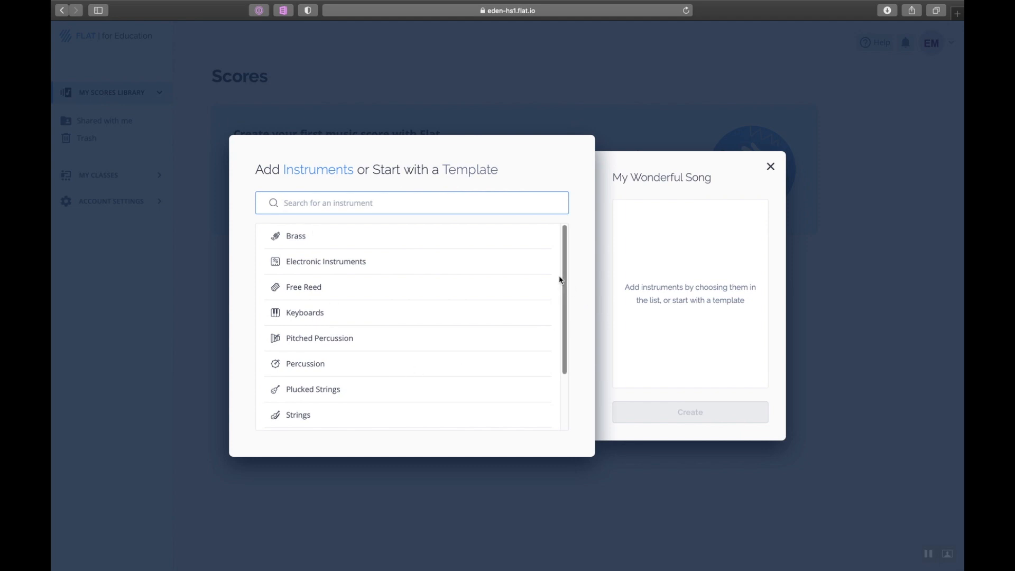
Add Grand Piano HQ as the only instrument and create the score.
mouse_move(564, 280)
mouse_down()
mouse_move(569, 333)
mouse_move(573, 267)
mouse_up()
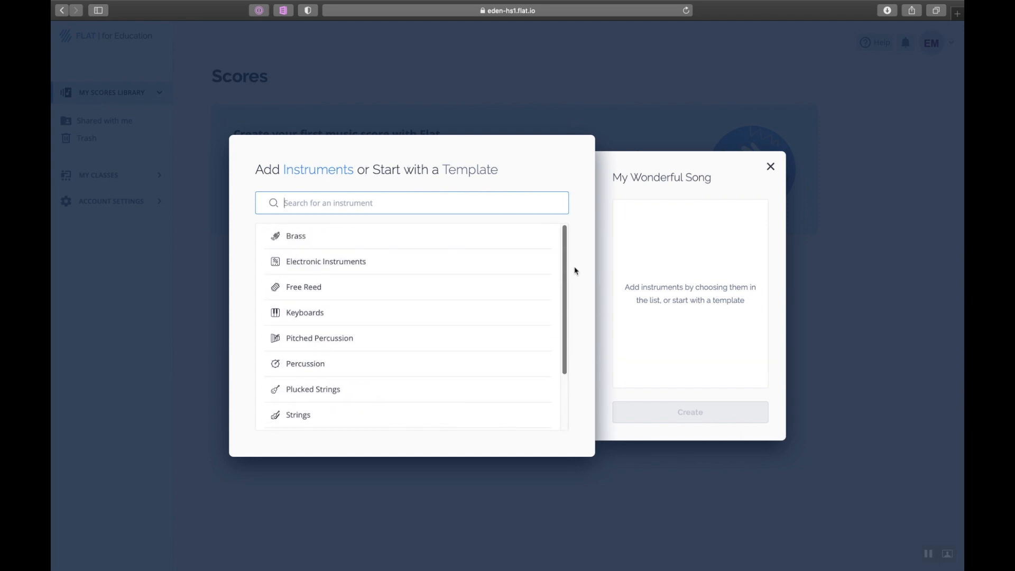
click(308, 320)
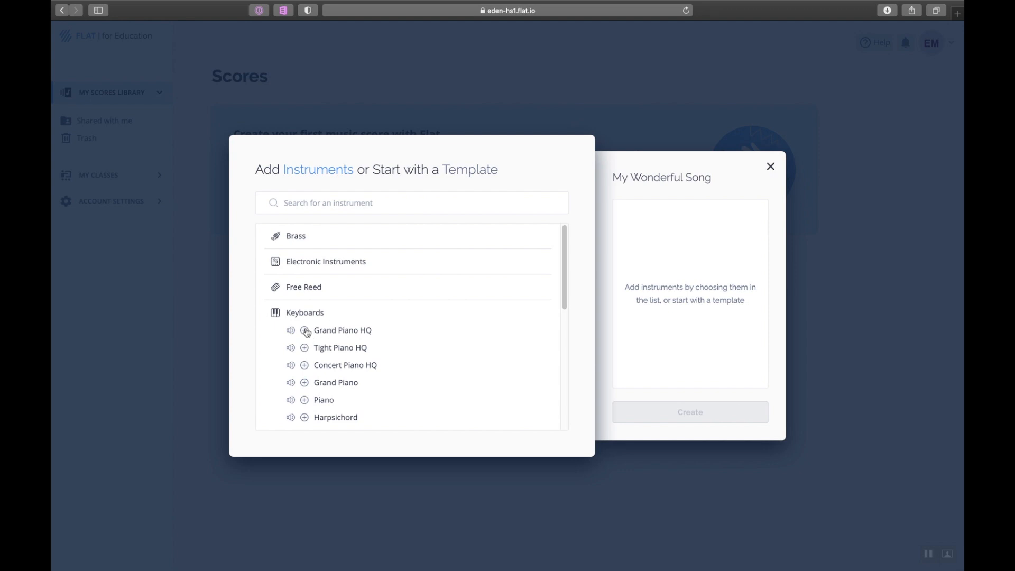
click(305, 331)
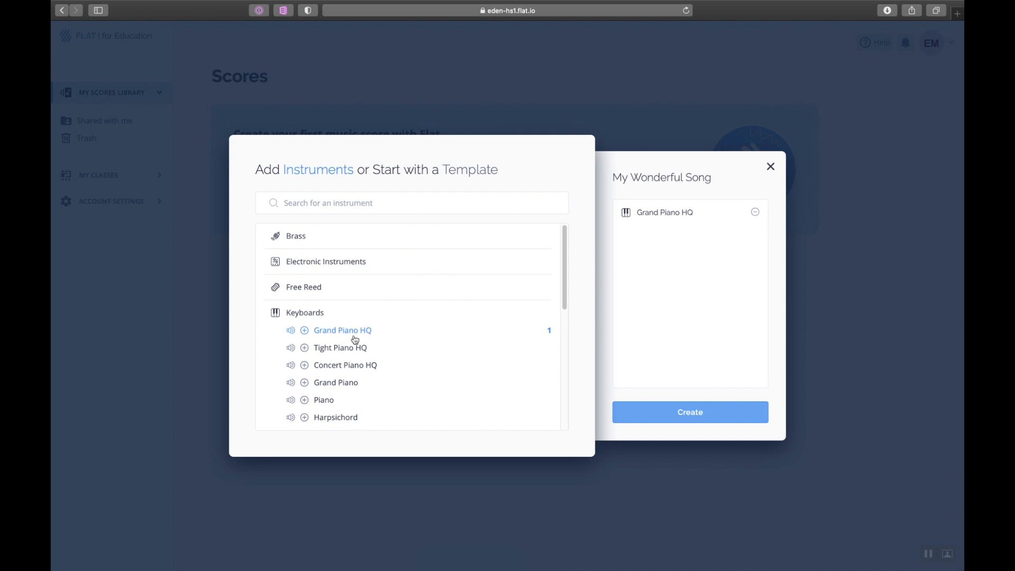
click(353, 262)
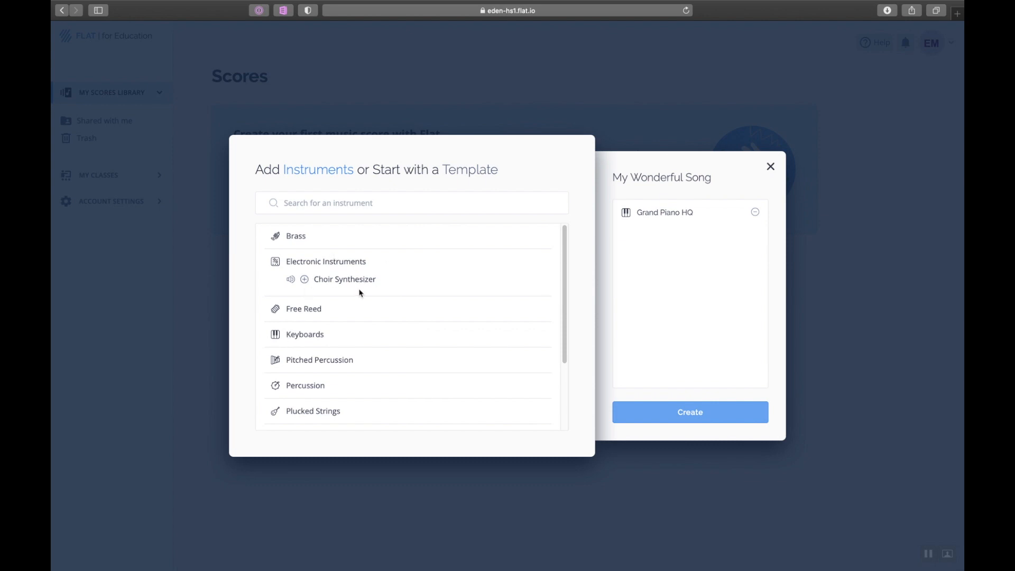
click(314, 311)
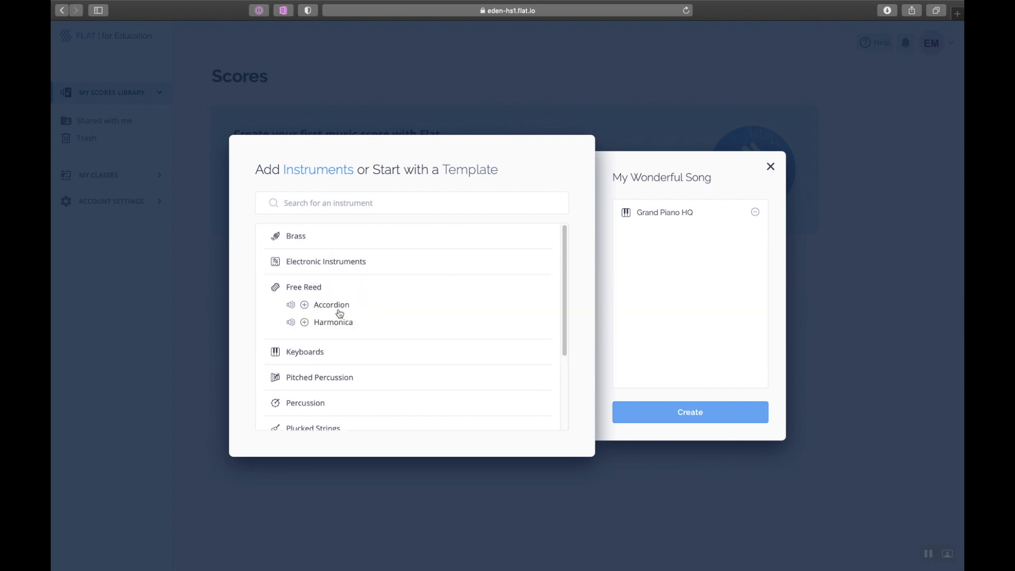
click(305, 307)
click(755, 238)
click(695, 421)
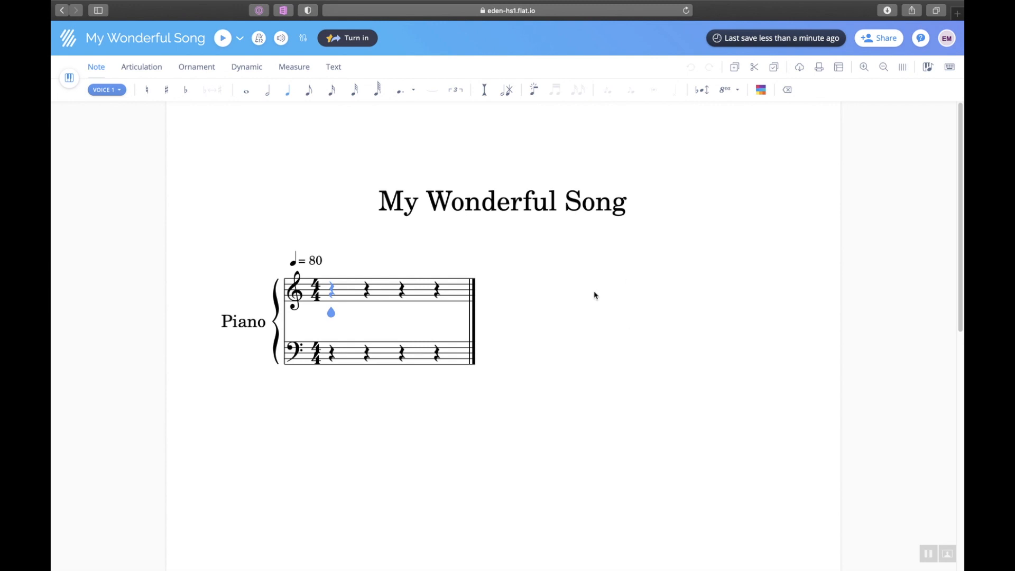
Enter four quarter notes across treble measure 1.
click(332, 295)
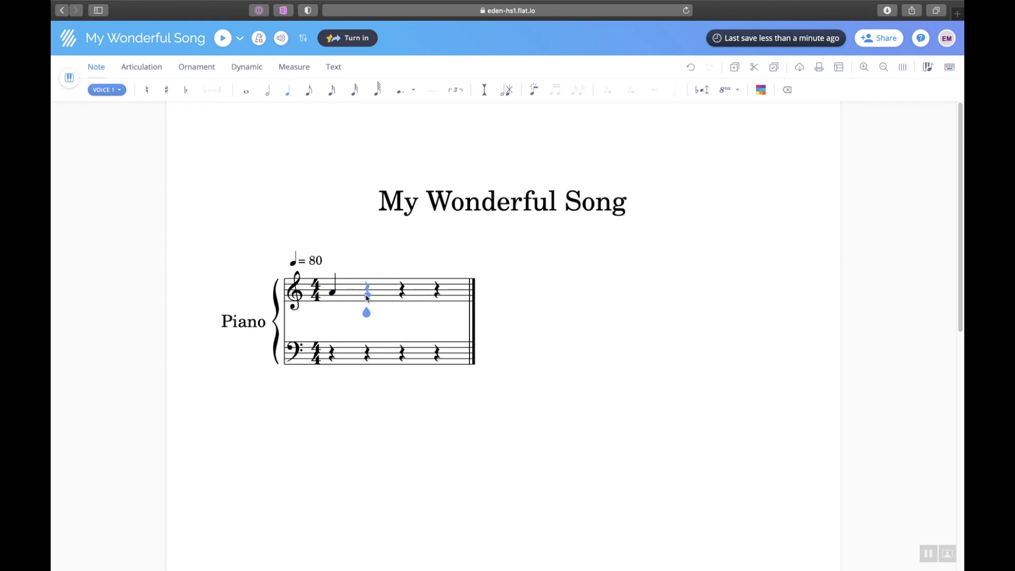
click(368, 293)
click(403, 291)
click(437, 288)
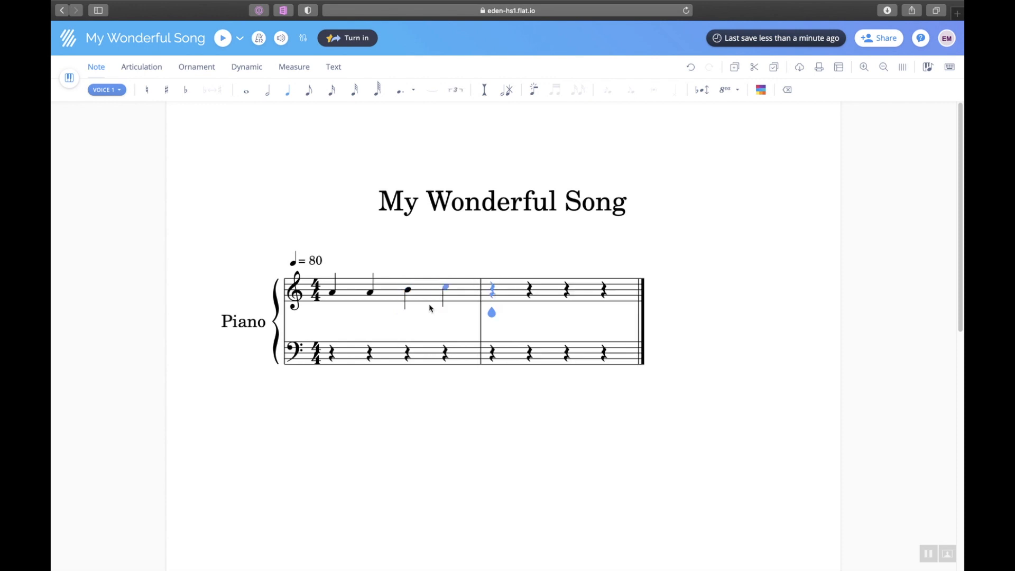
Fill treble measure 2 with quarter notes ending on C, and start measure 3 with middle C.
click(494, 300)
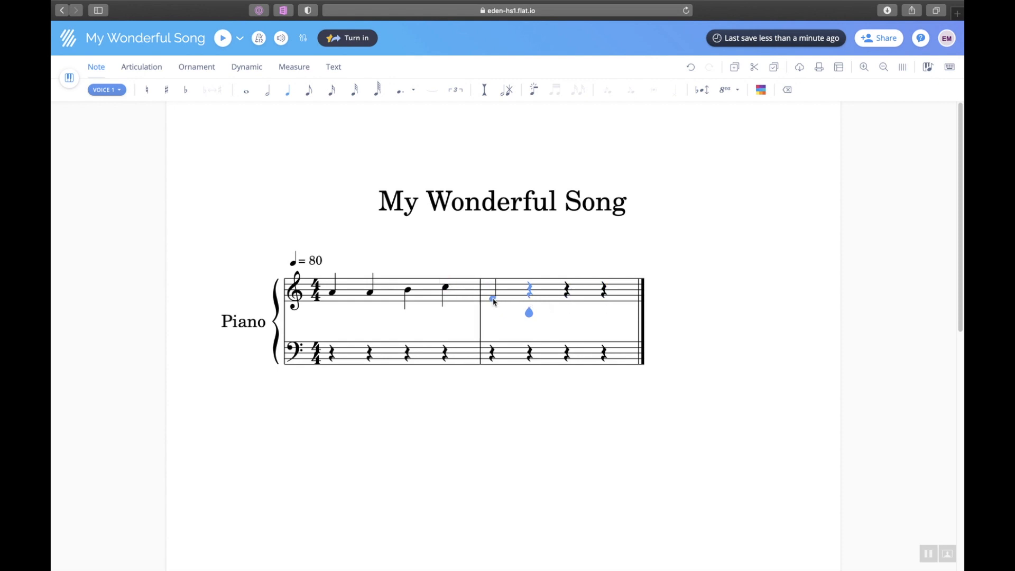
click(532, 298)
click(566, 291)
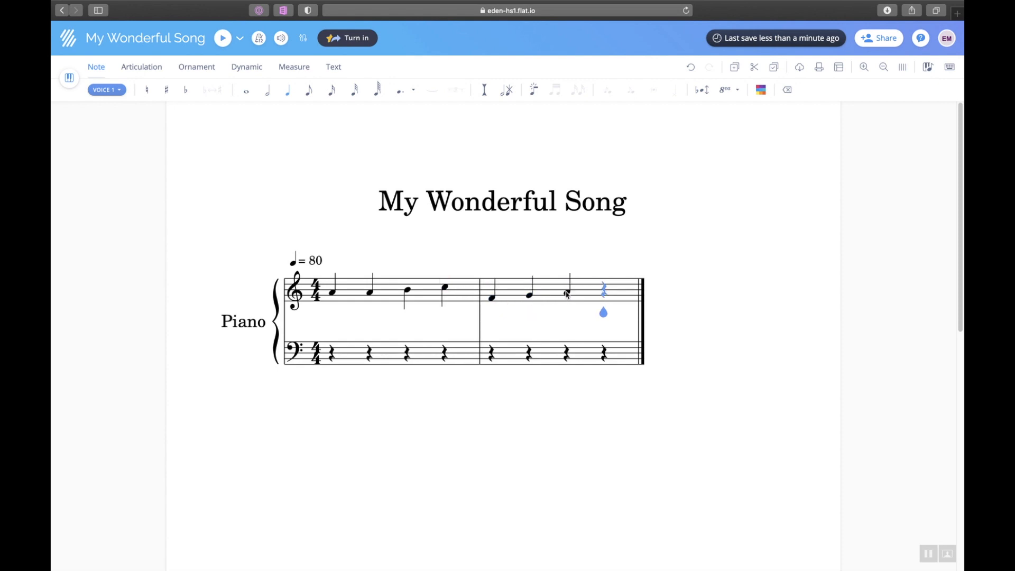
click(605, 290)
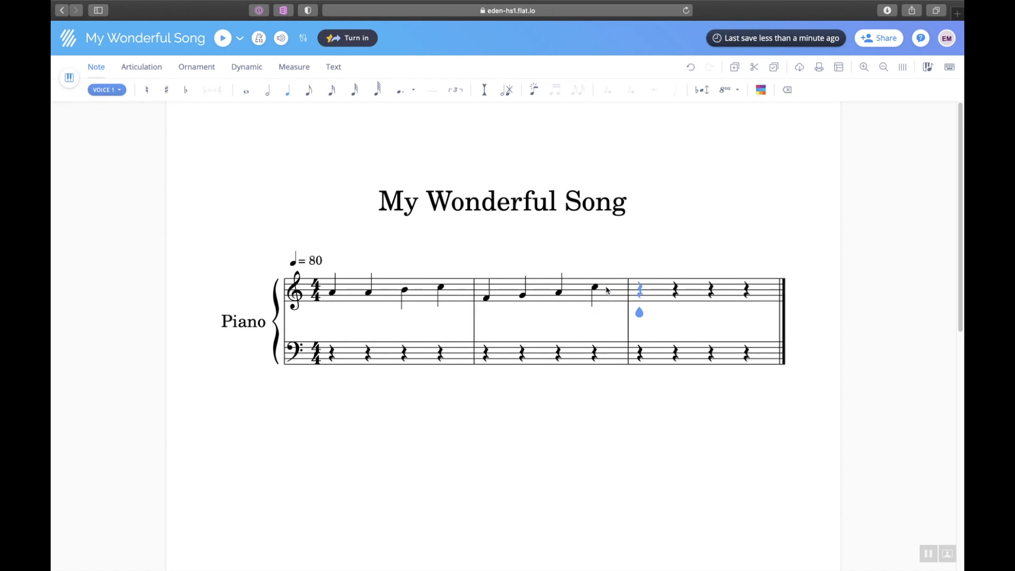
click(639, 313)
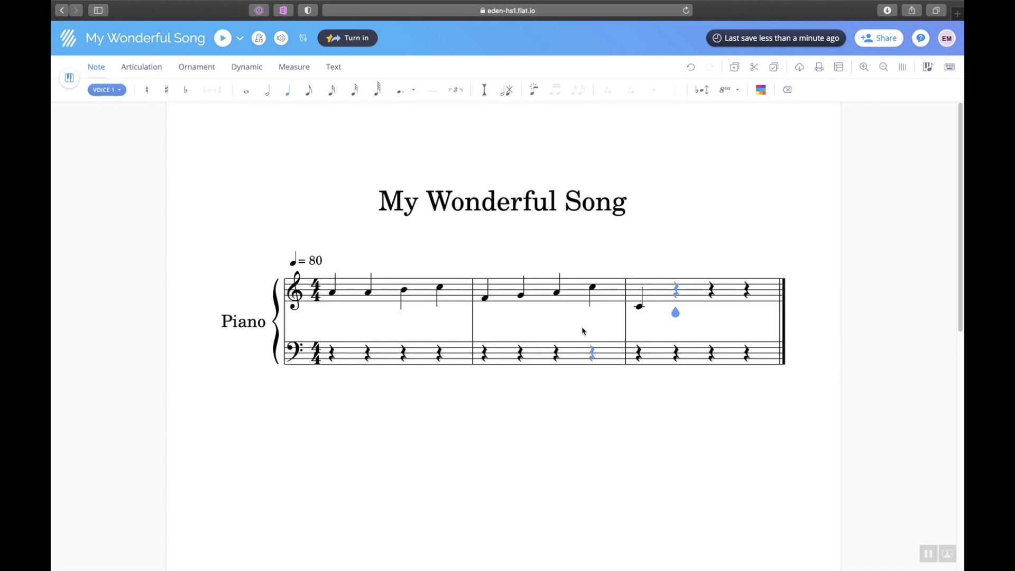
click(317, 291)
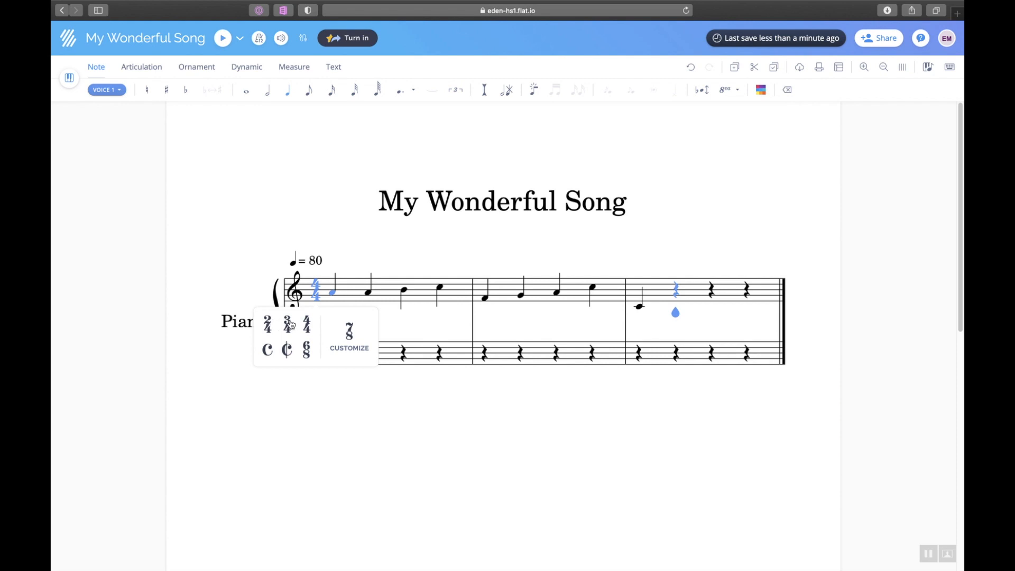
Switch the time signature to 3/4 and then back to 4/4.
click(290, 324)
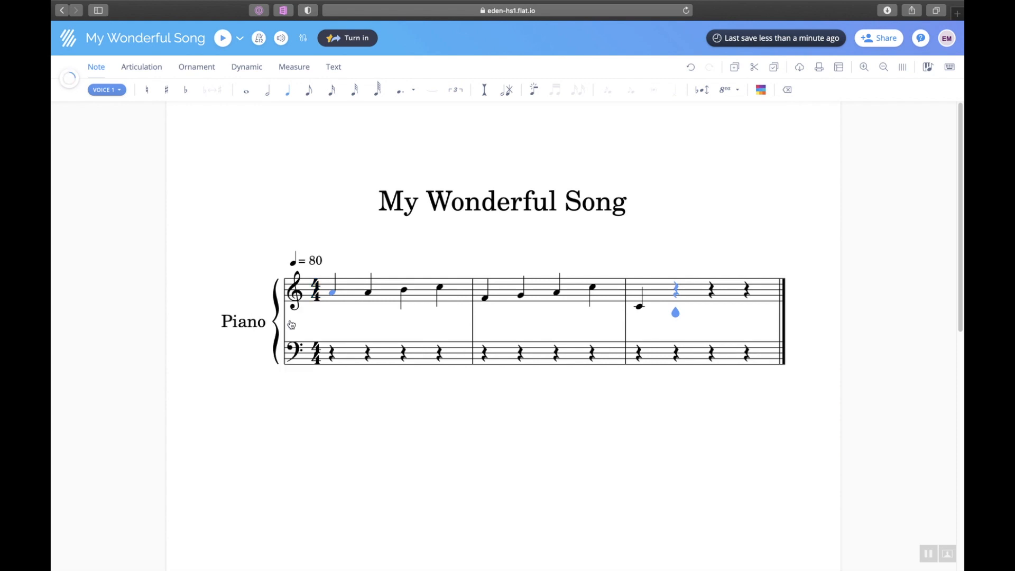
click(317, 293)
click(307, 324)
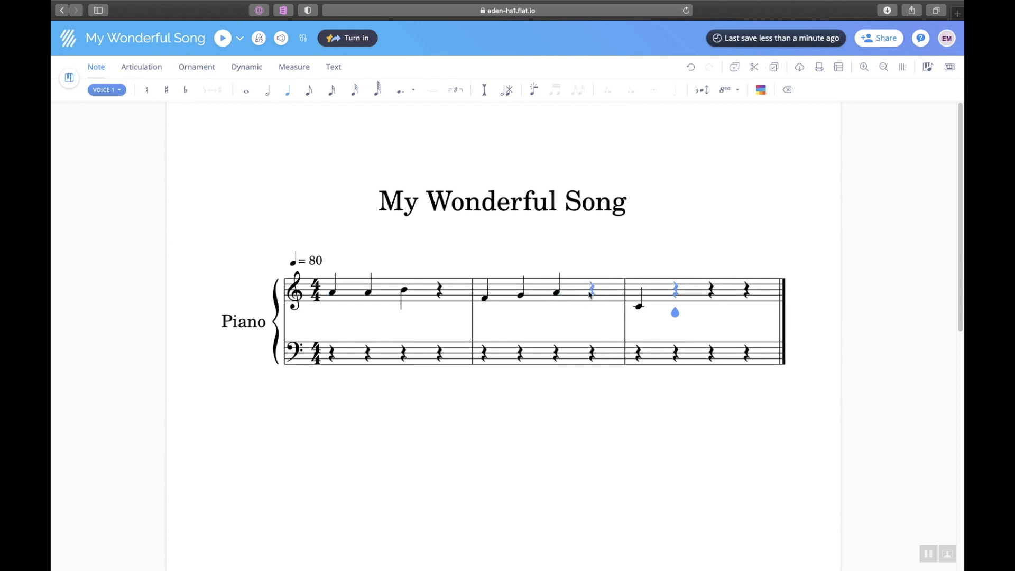
Refill the last beats of bars 1 and 2 with C and F, and enter a bass F on beat 1.
click(439, 291)
click(440, 289)
key(c)
click(591, 302)
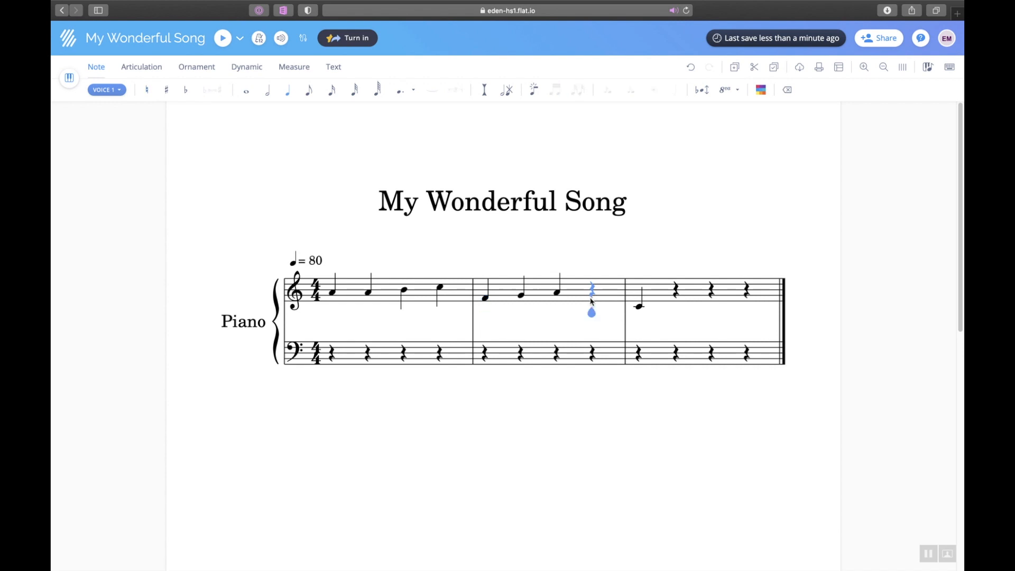
key(f)
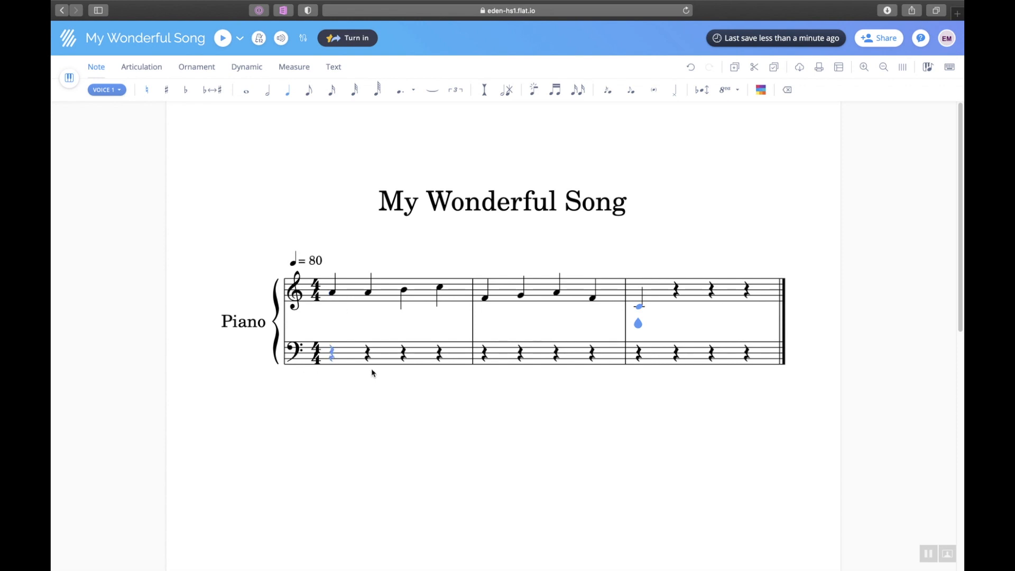
click(332, 350)
key(f)
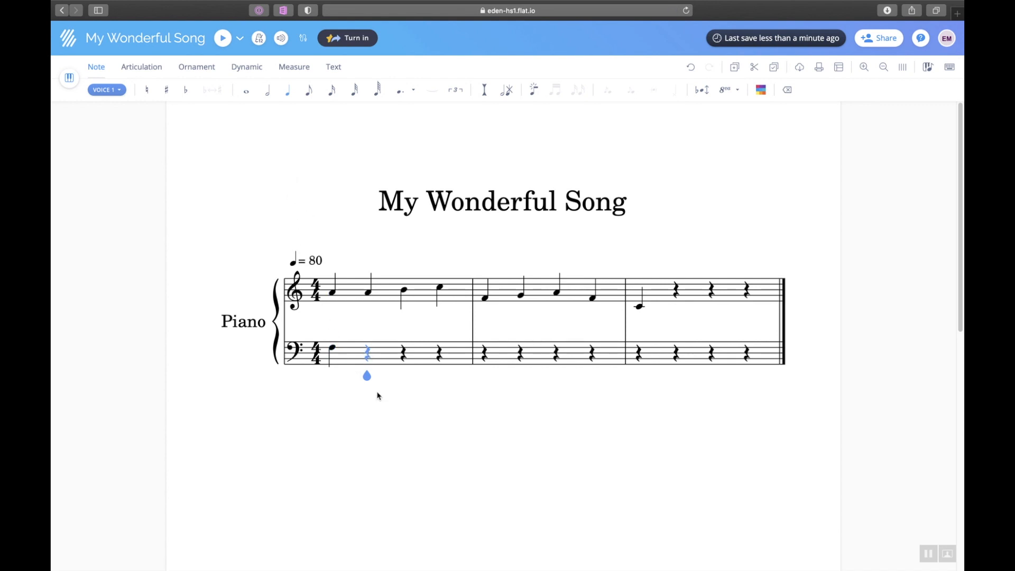
click(368, 295)
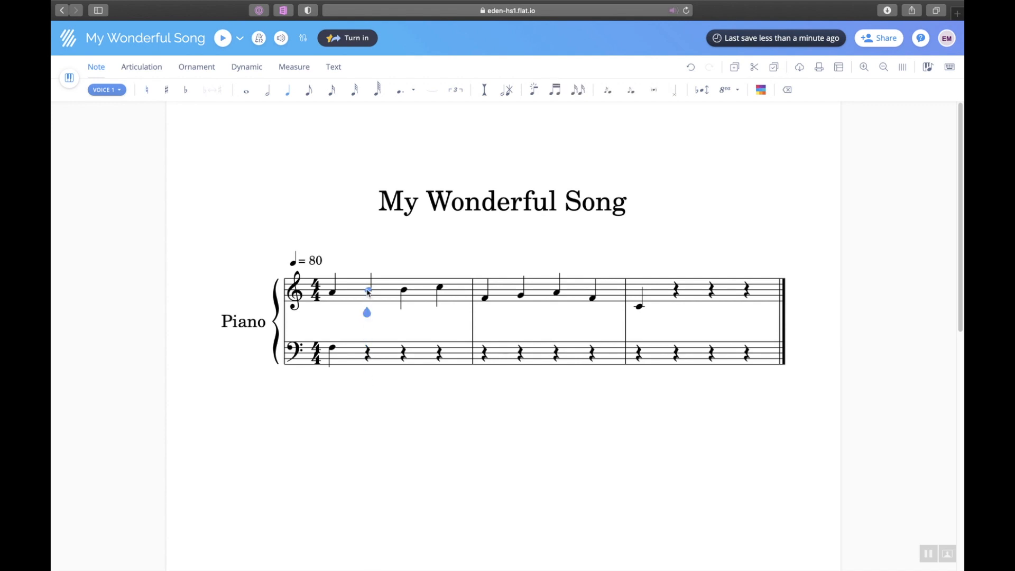
Change the second treble note to C, lower the first bass note, and add F on bass beat 2.
click(368, 288)
click(332, 350)
drag(332, 369, 334, 374)
key(Right)
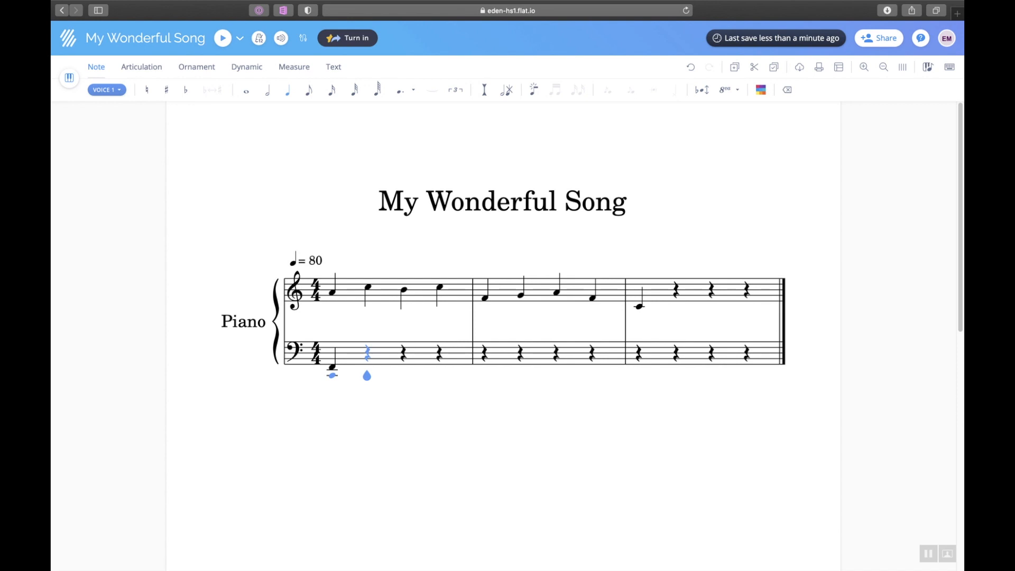
key(f)
Enter a C raised an octave on bass beat 3, a C on beat 4, and bar 2's first bass note.
key(c)
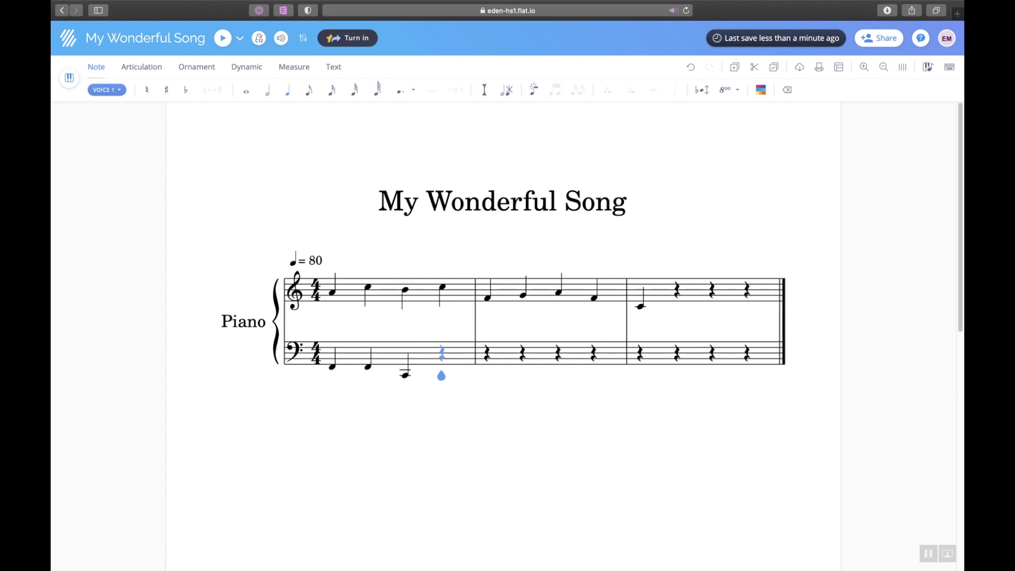
key(Left)
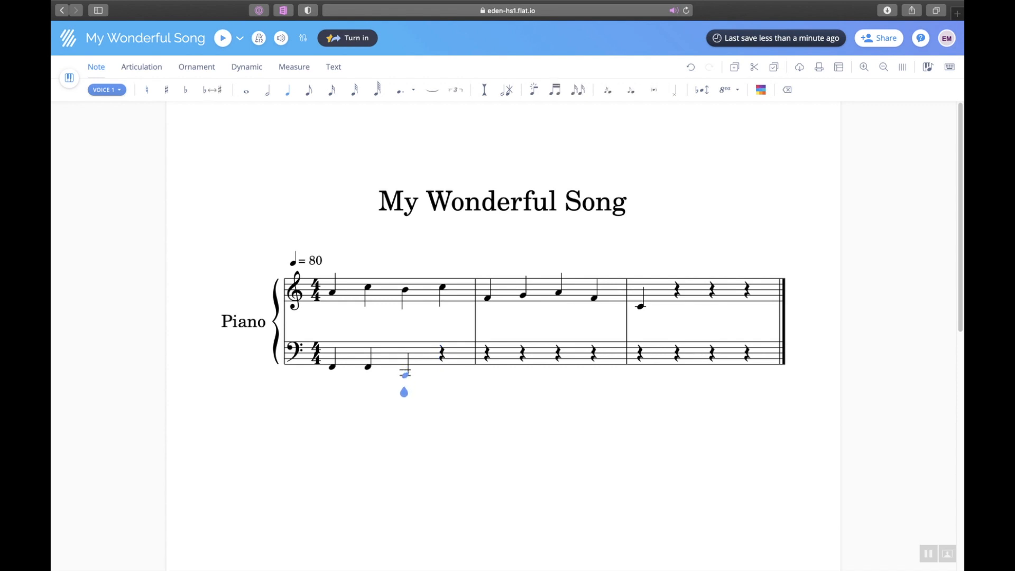
key(Up)
key(Up)
key(Up)
key(Up)
key(Up)
key(Up)
key(Up)
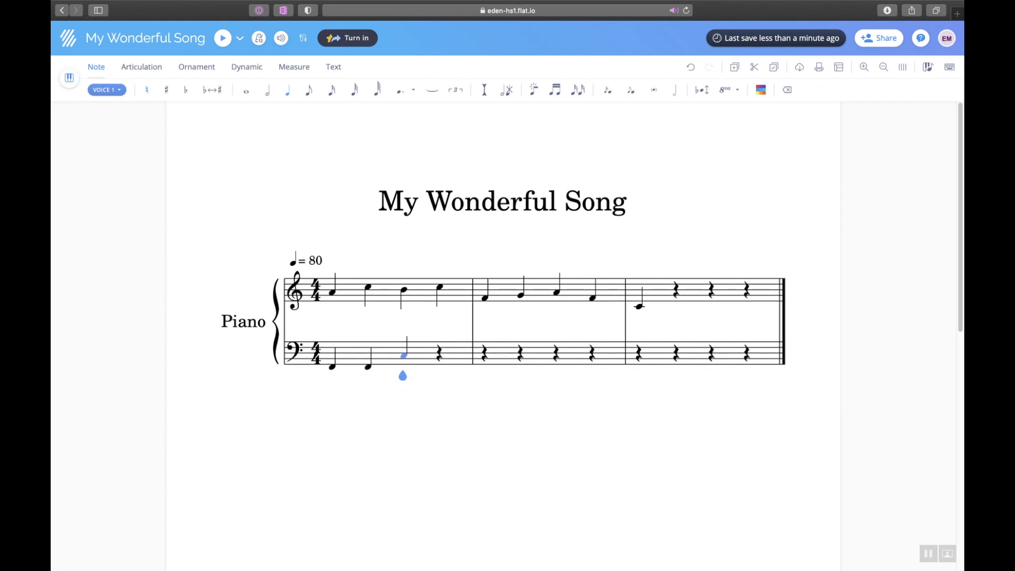
key(shift+c)
key(Right)
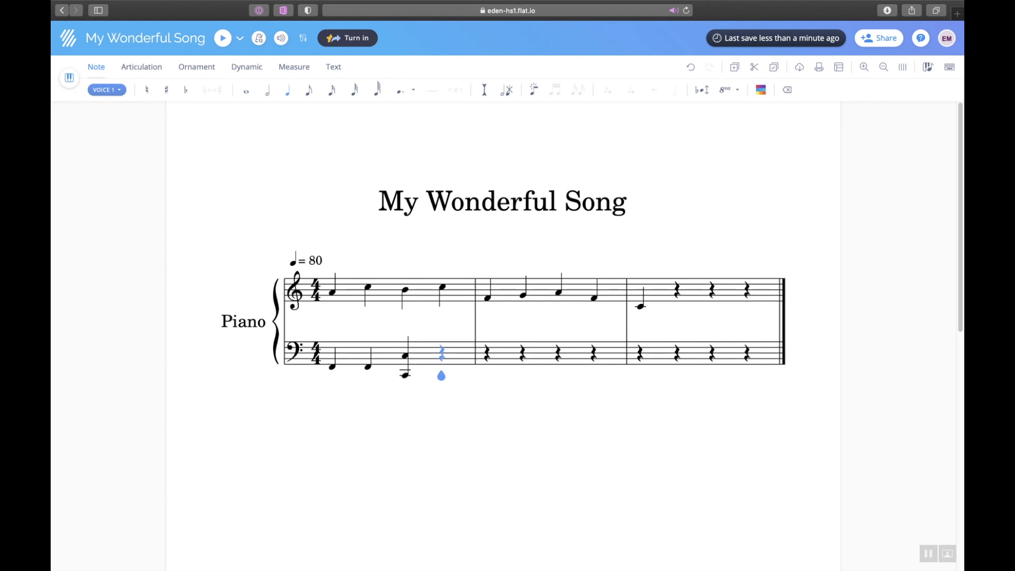
key(super+z)
key(Right)
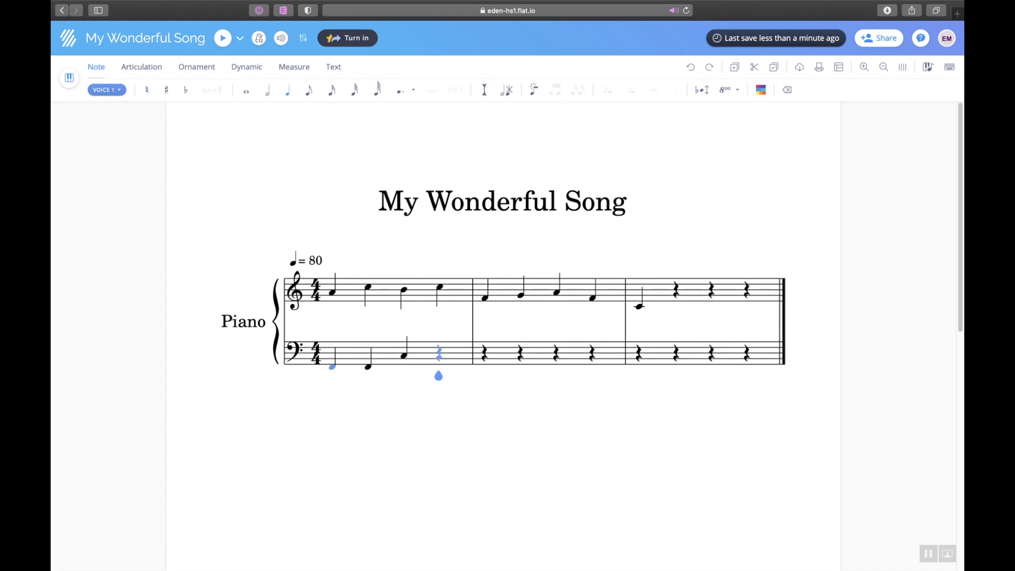
key(c)
key(f)
Build a three-note bass chord in bar 2 and make it a whole note.
drag(483, 343, 485, 344)
click(486, 340)
click(486, 335)
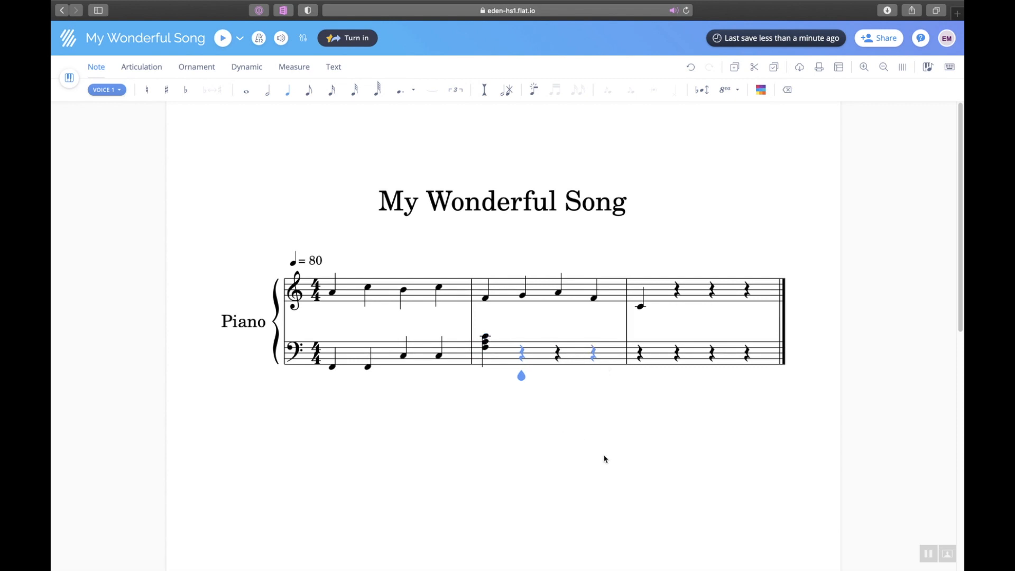
key(Left)
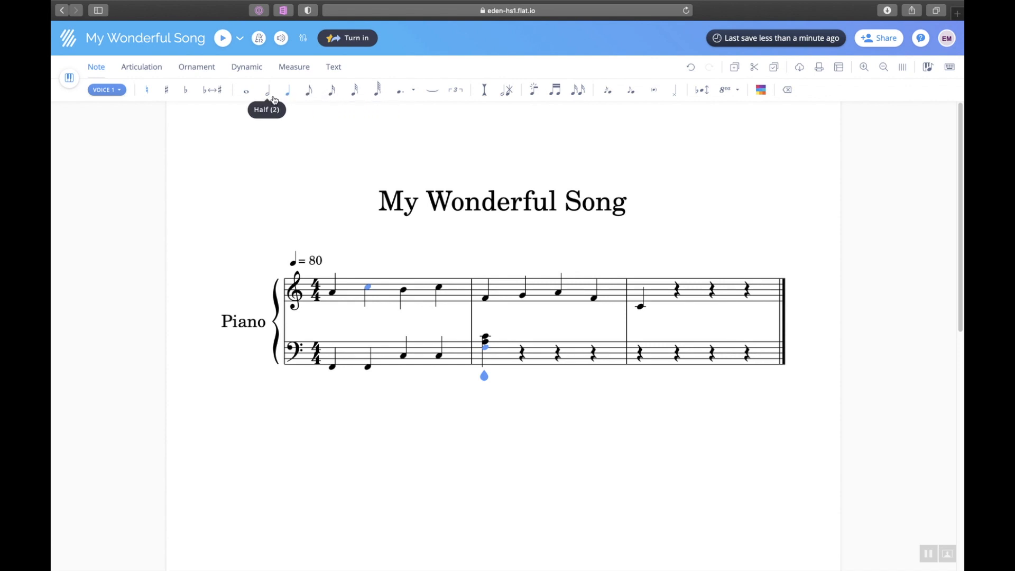
click(247, 95)
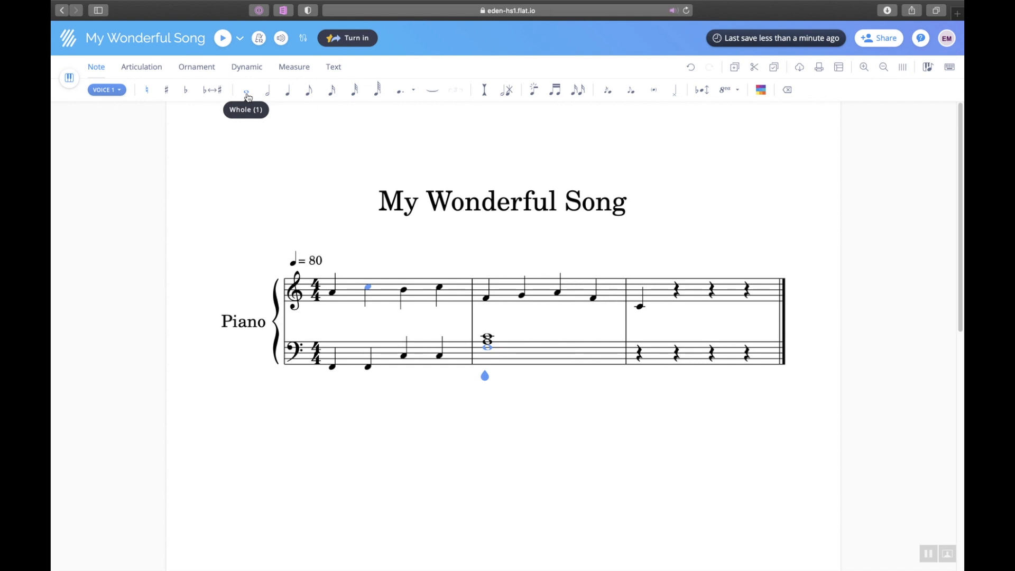
click(488, 349)
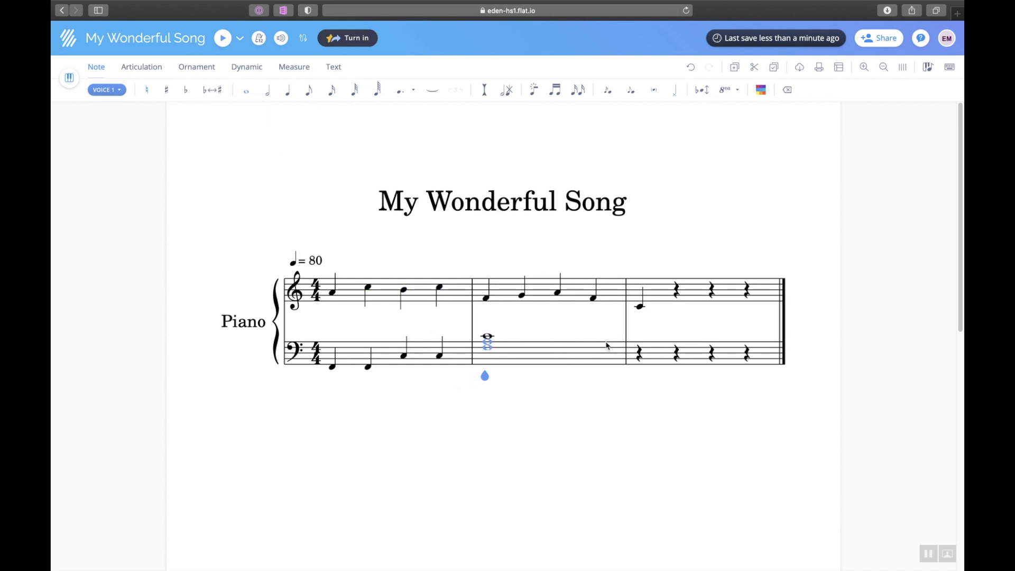
Enter a bass chord at the start of bar 3 and make it a whole note.
click(633, 349)
click(639, 350)
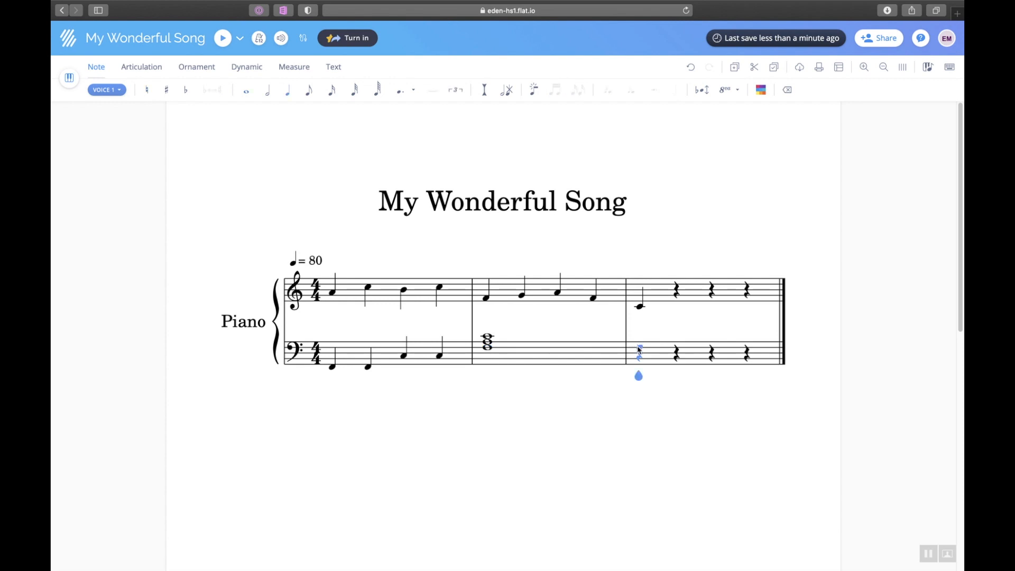
click(639, 349)
click(637, 368)
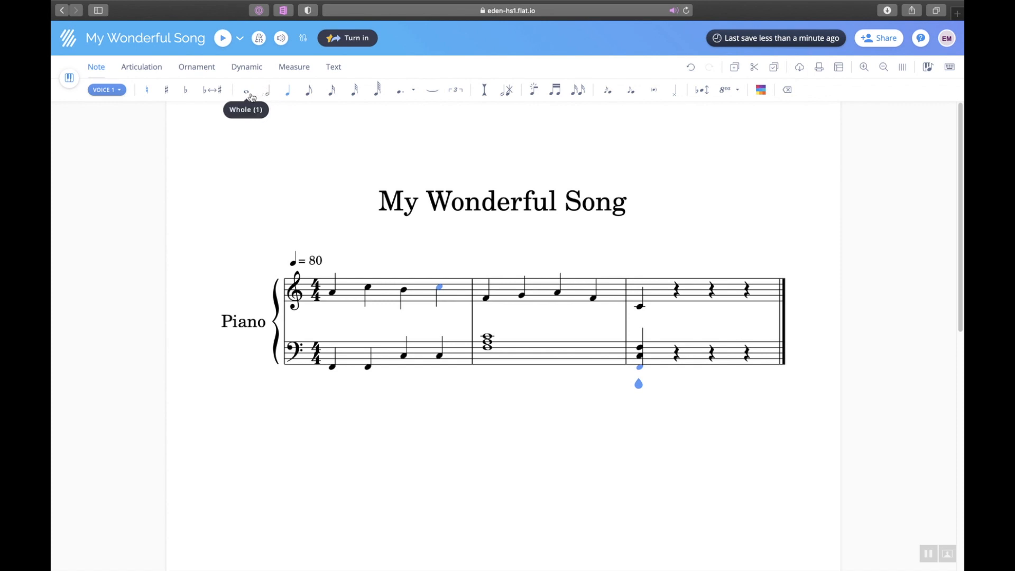
click(247, 92)
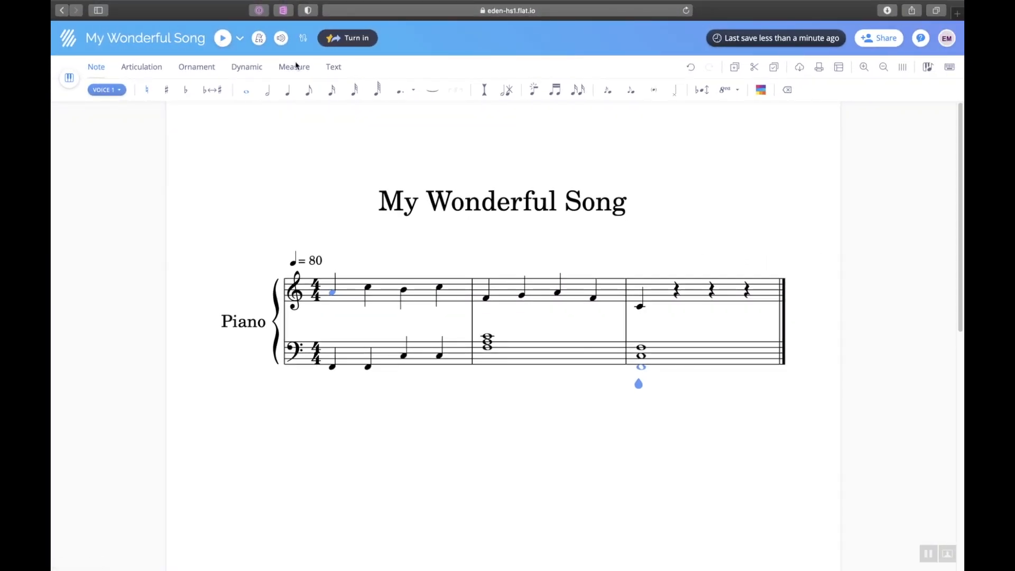
click(333, 294)
click(224, 40)
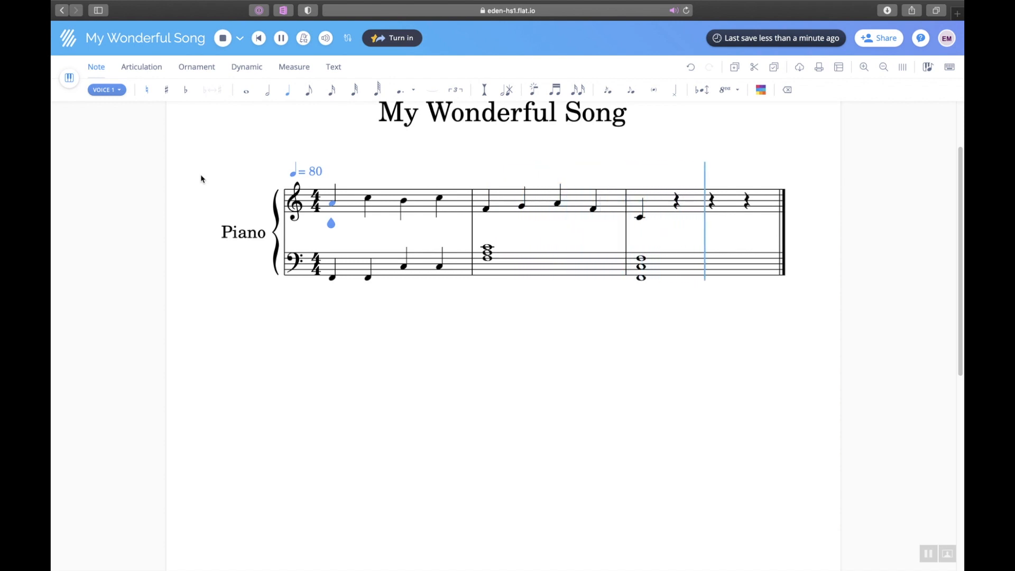
click(222, 41)
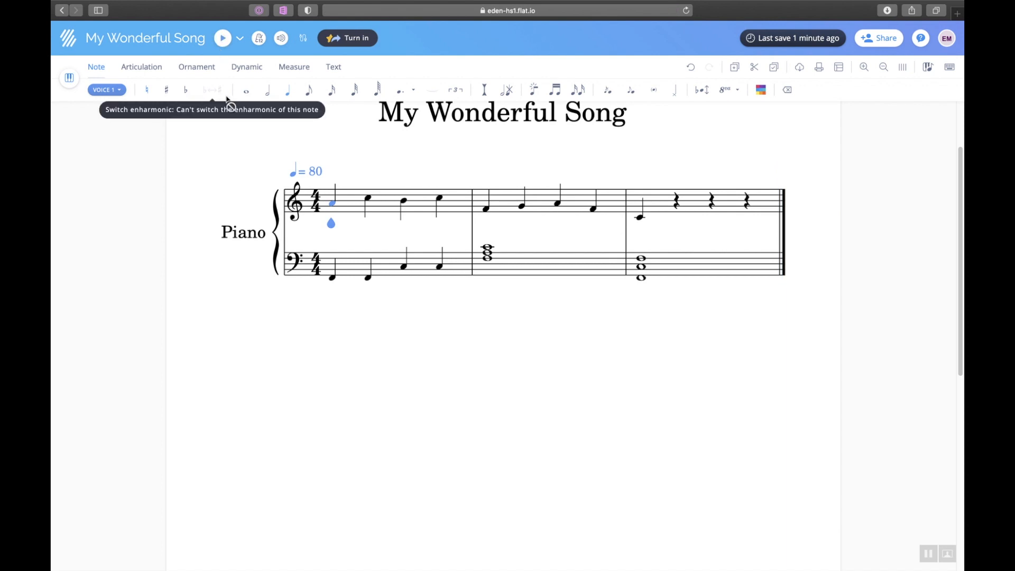
click(403, 201)
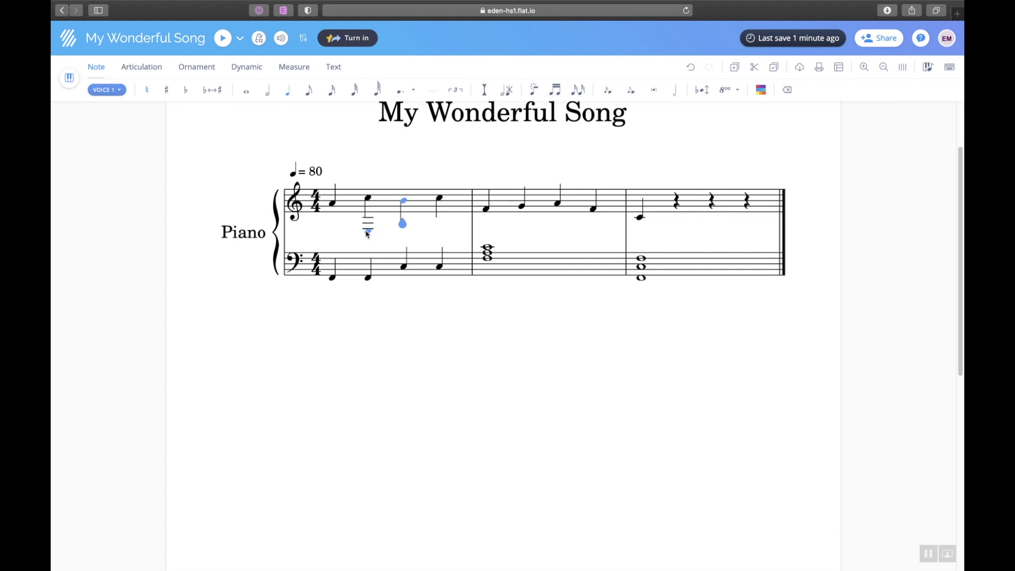
click(403, 204)
key(minus)
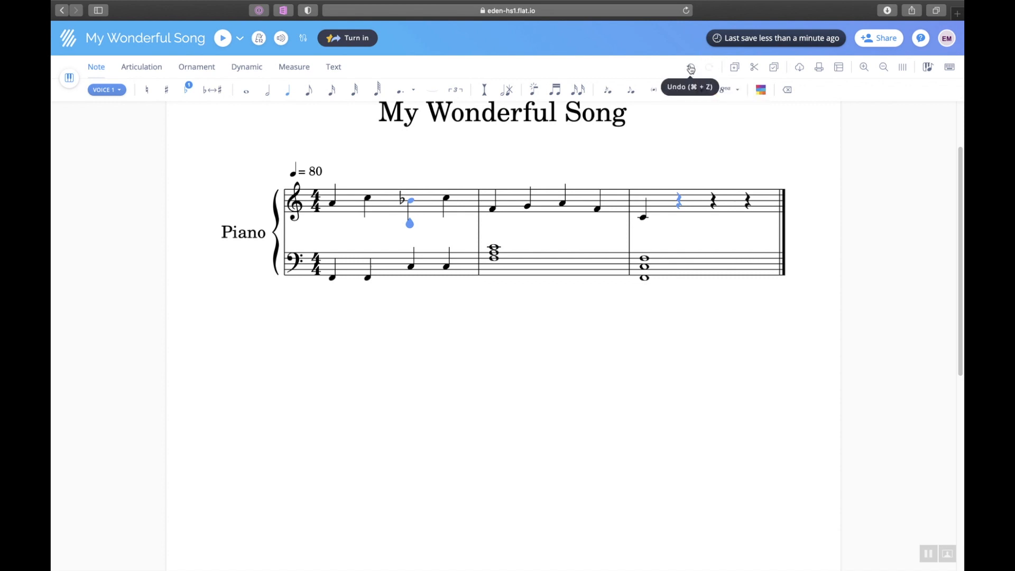
click(691, 68)
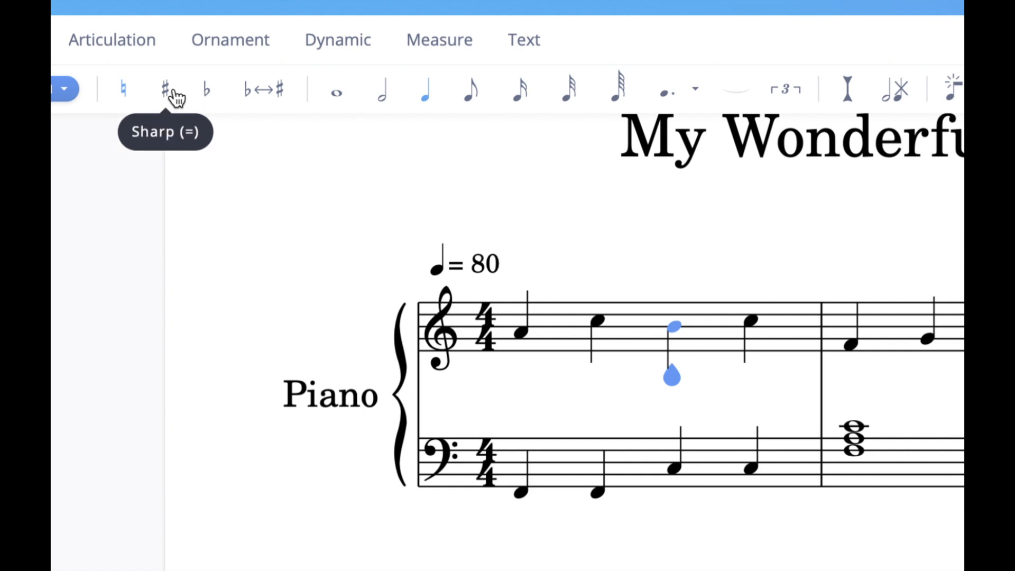
click(207, 88)
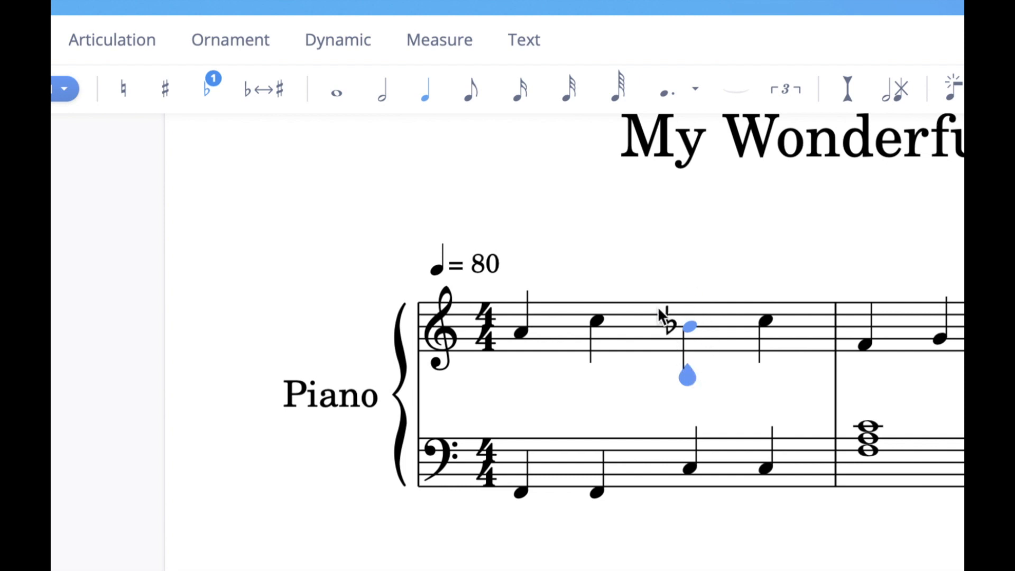
click(521, 332)
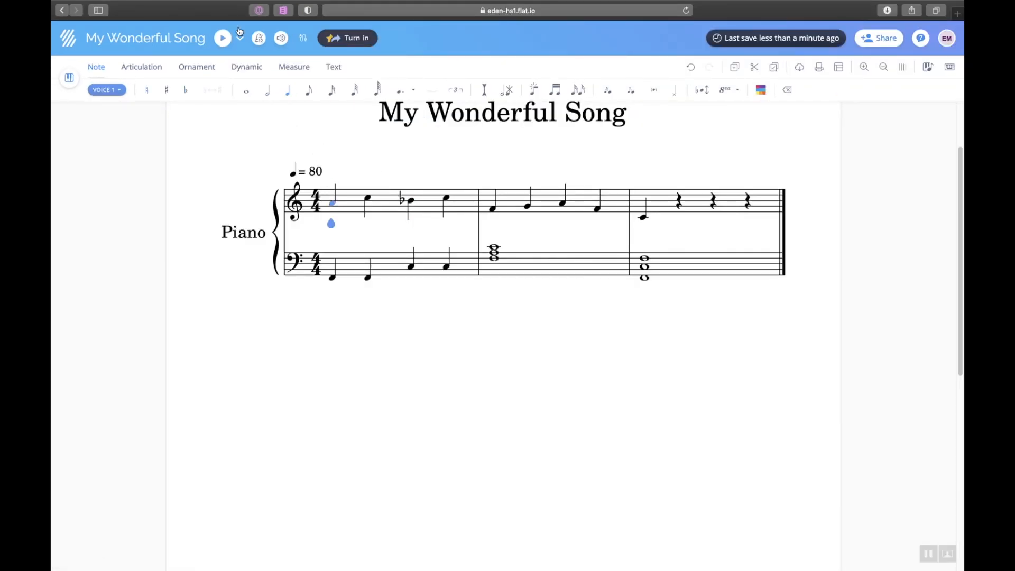
click(223, 38)
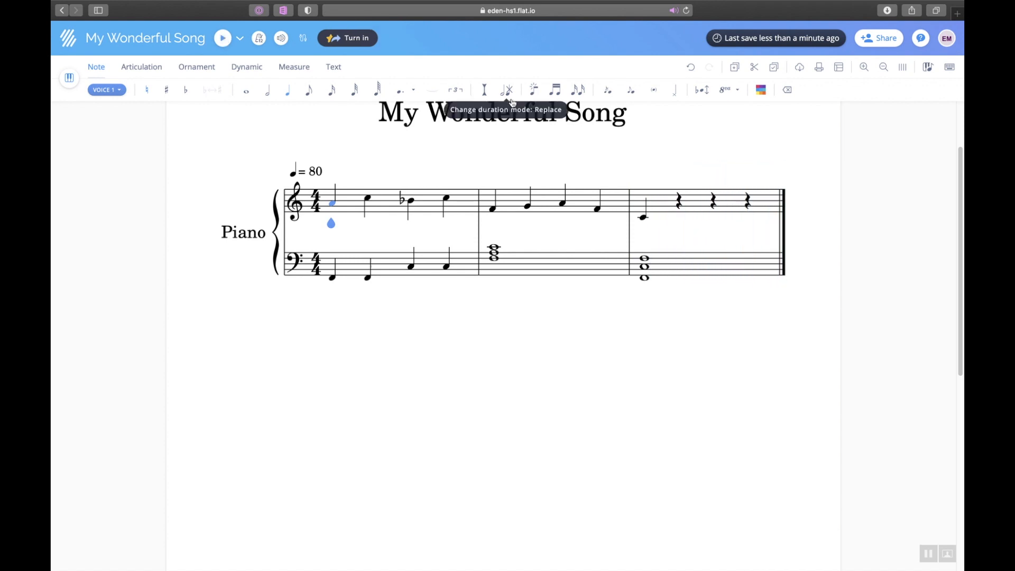
drag(962, 154, 962, 112)
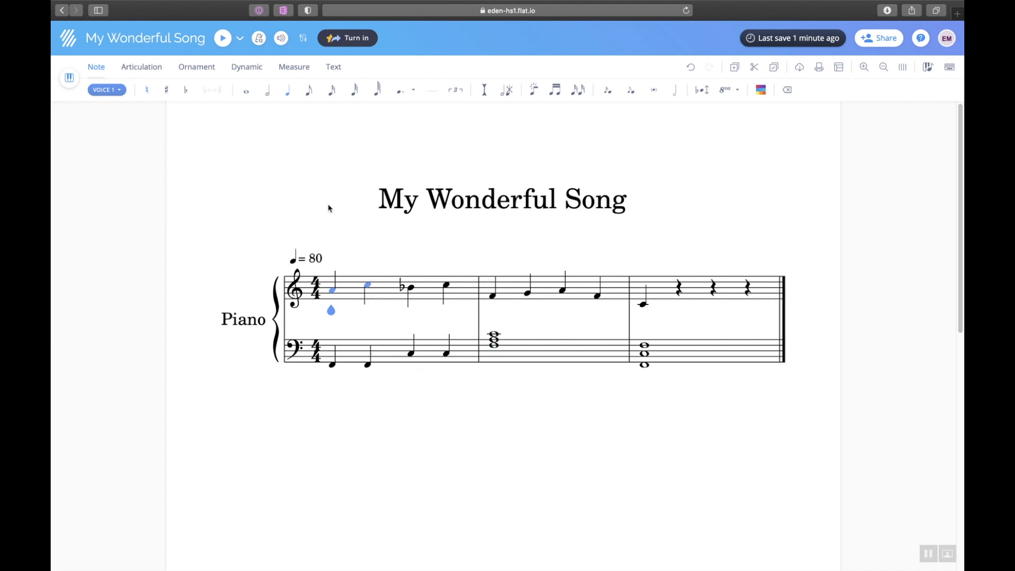
Make measure 2's first note a half note, set the tempo to 60, and play it back.
click(494, 297)
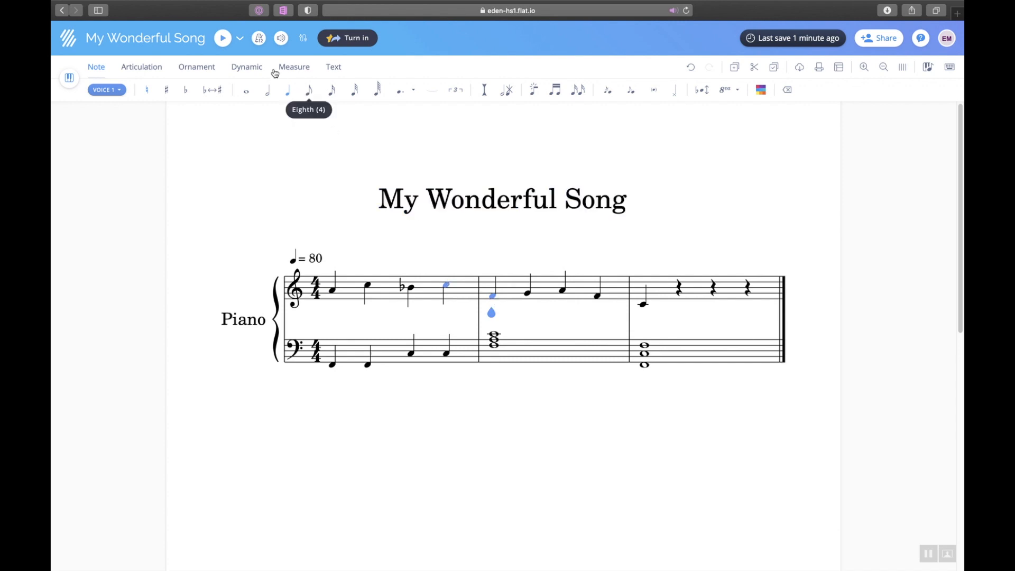
click(269, 94)
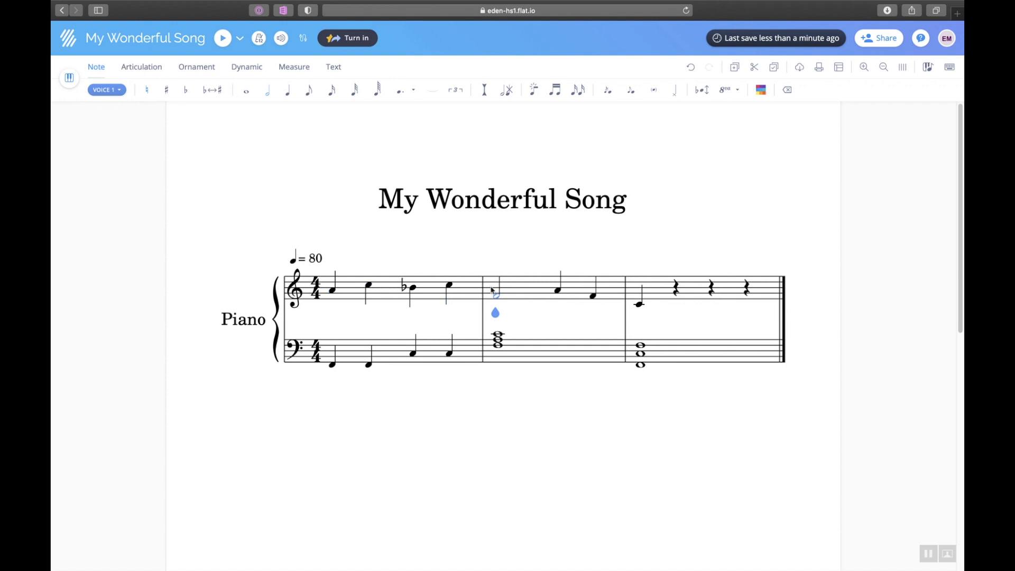
click(315, 258)
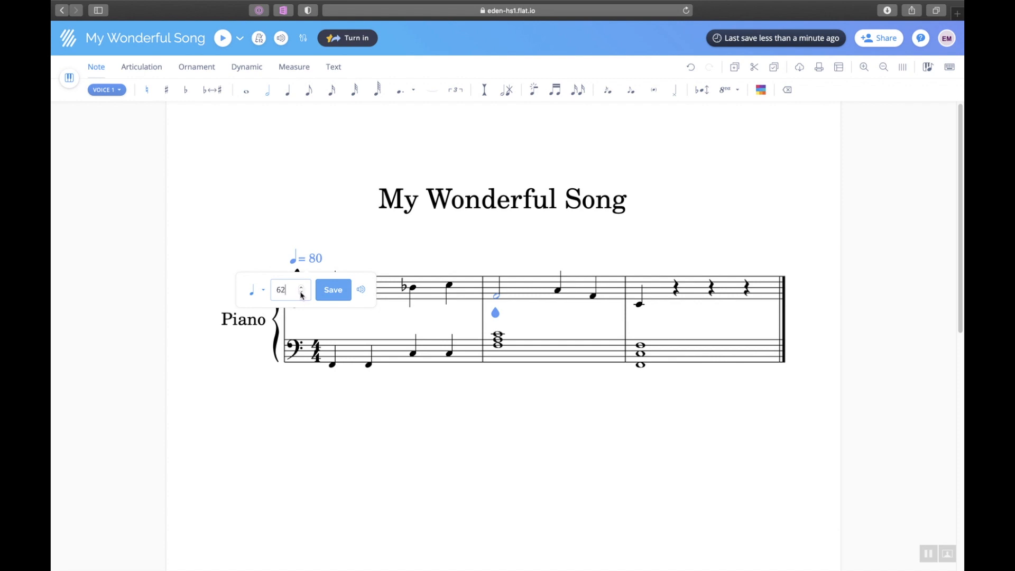
click(332, 290)
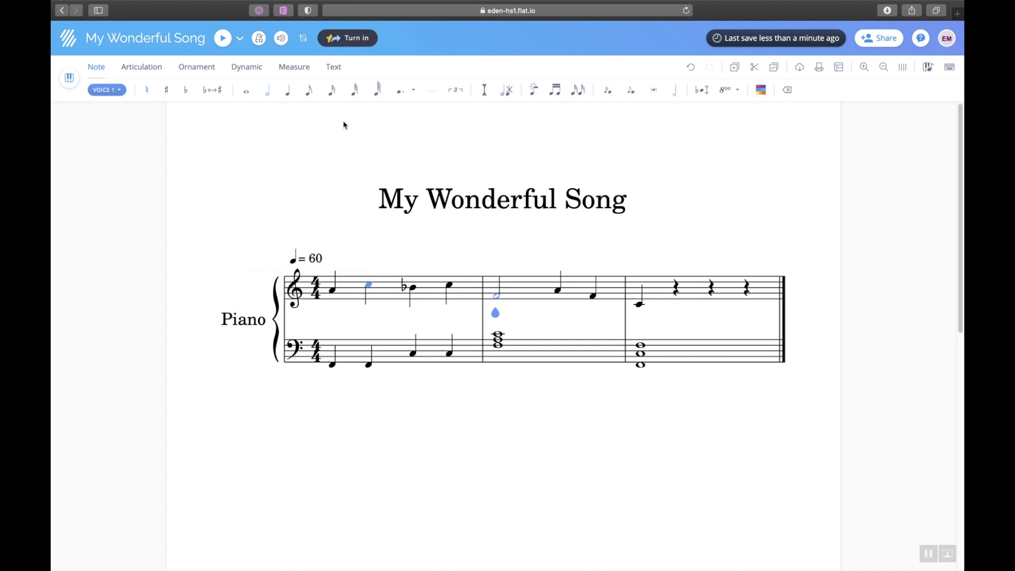
click(332, 291)
click(220, 41)
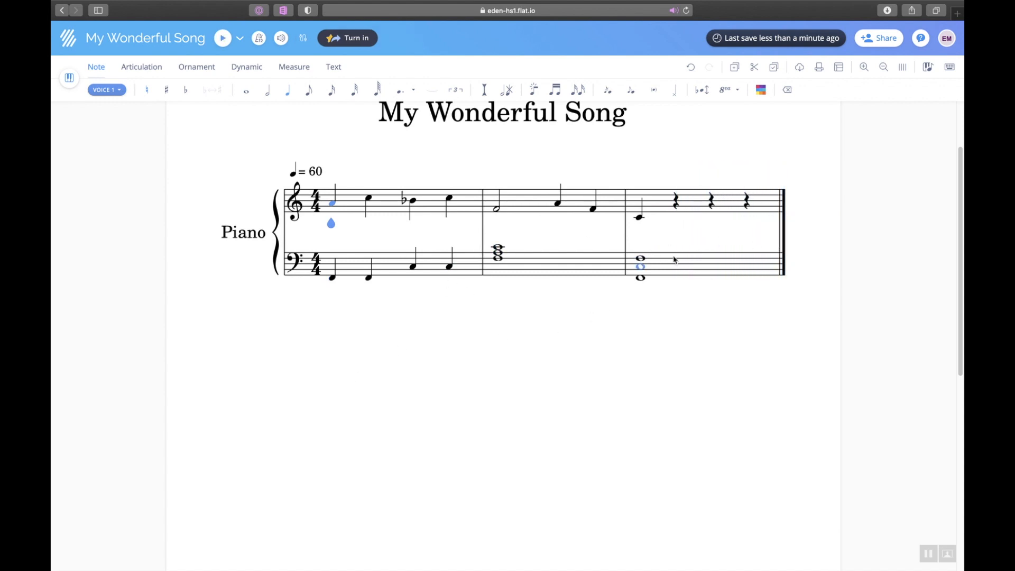
Put an F4 quarter note at the start of measure 3 using the on-screen piano.
click(680, 207)
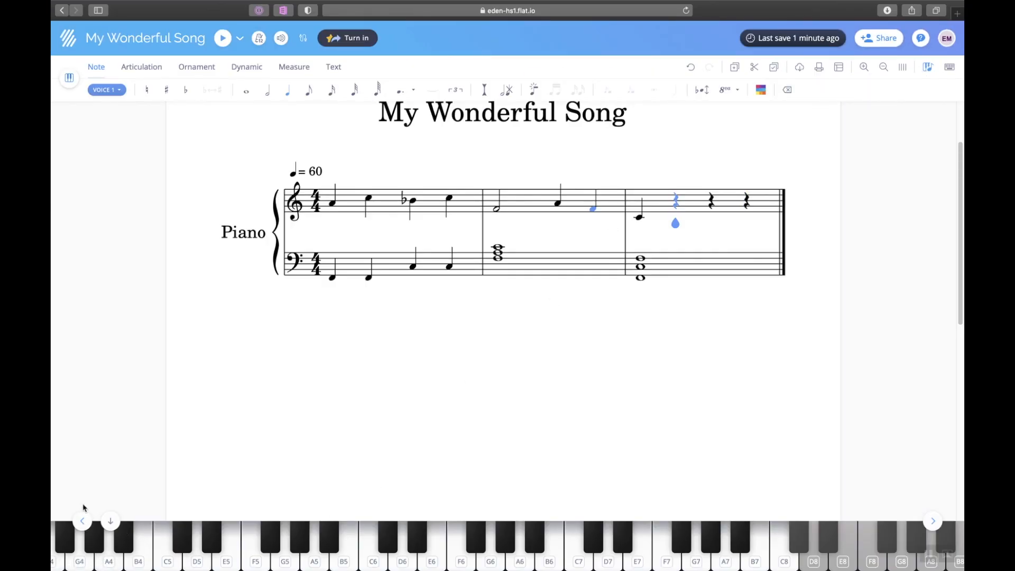
click(81, 522)
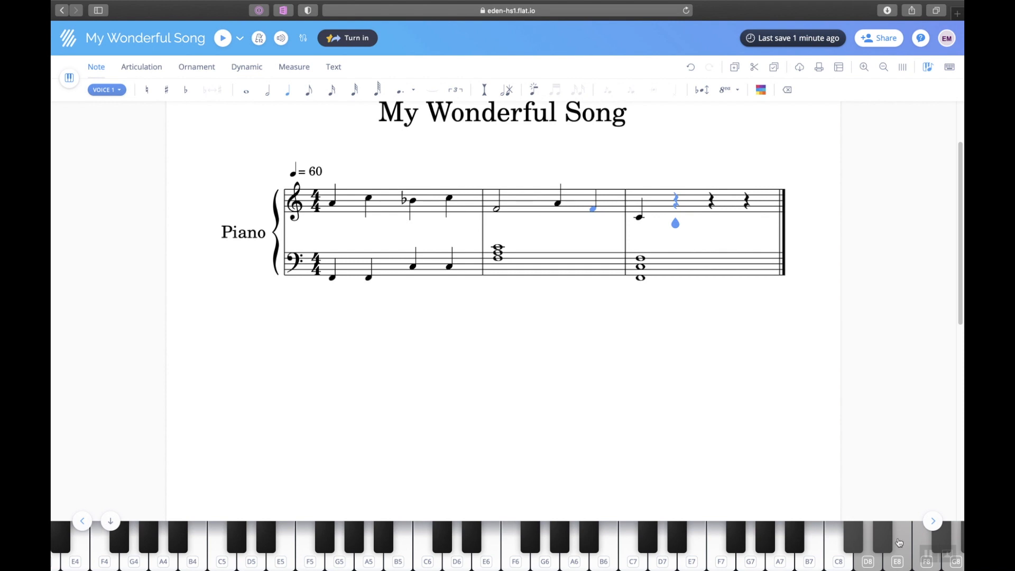
click(82, 521)
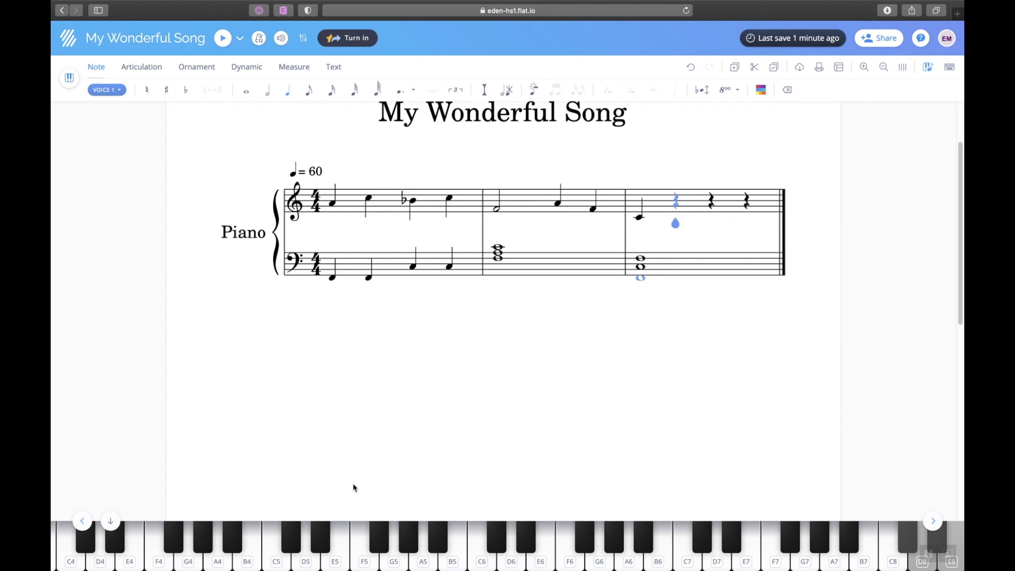
click(364, 563)
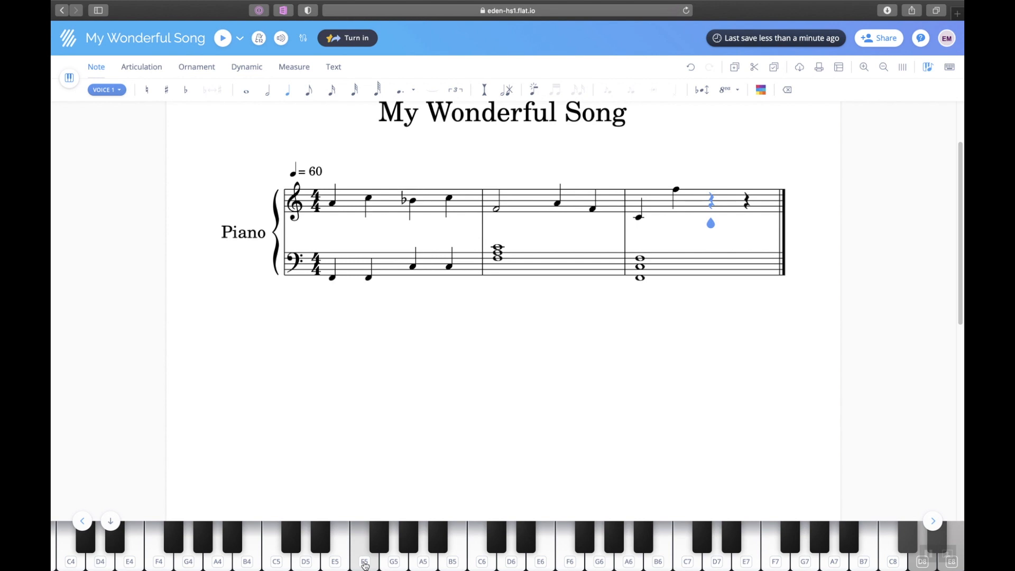
key(Left)
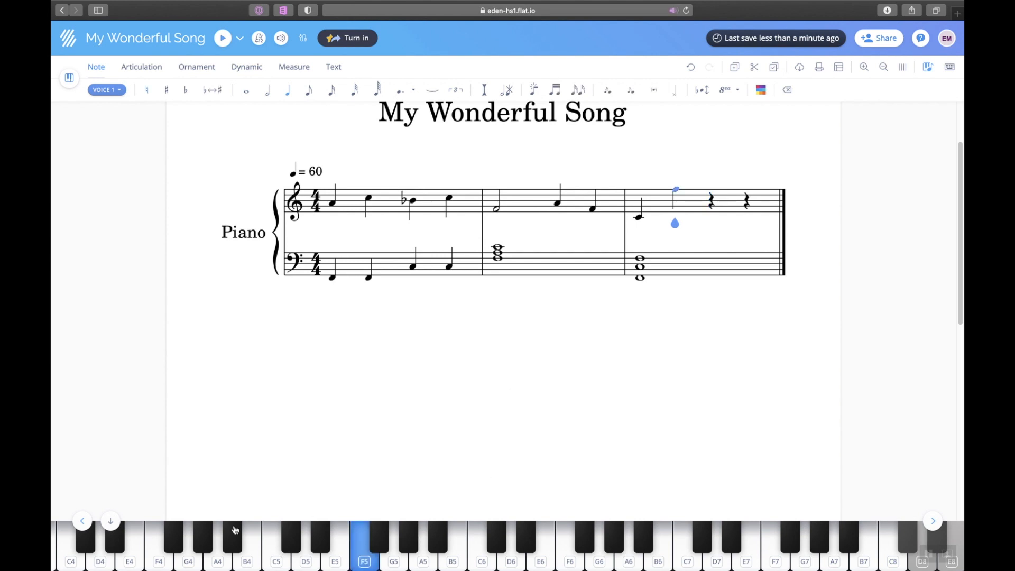
click(161, 565)
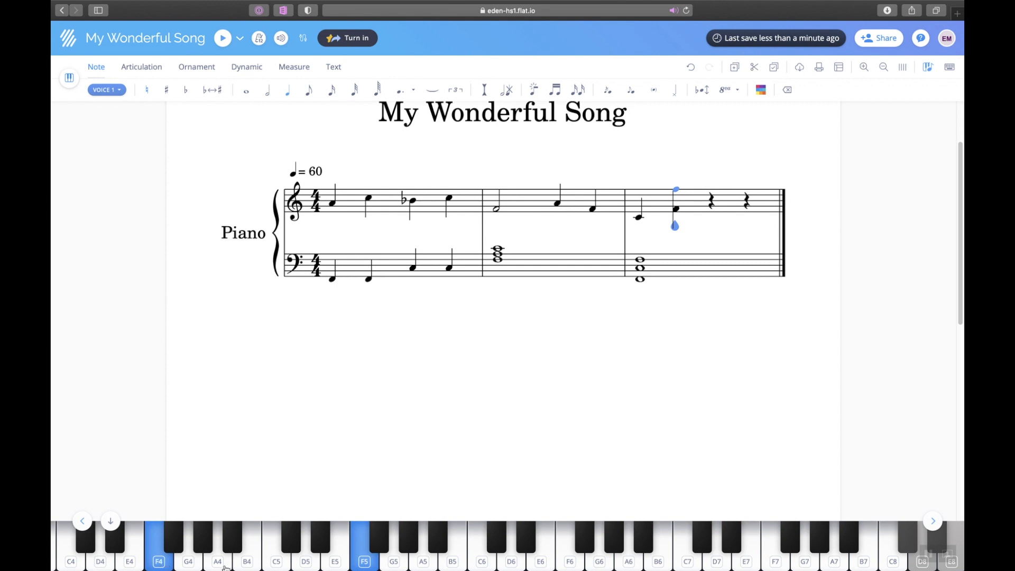
click(363, 565)
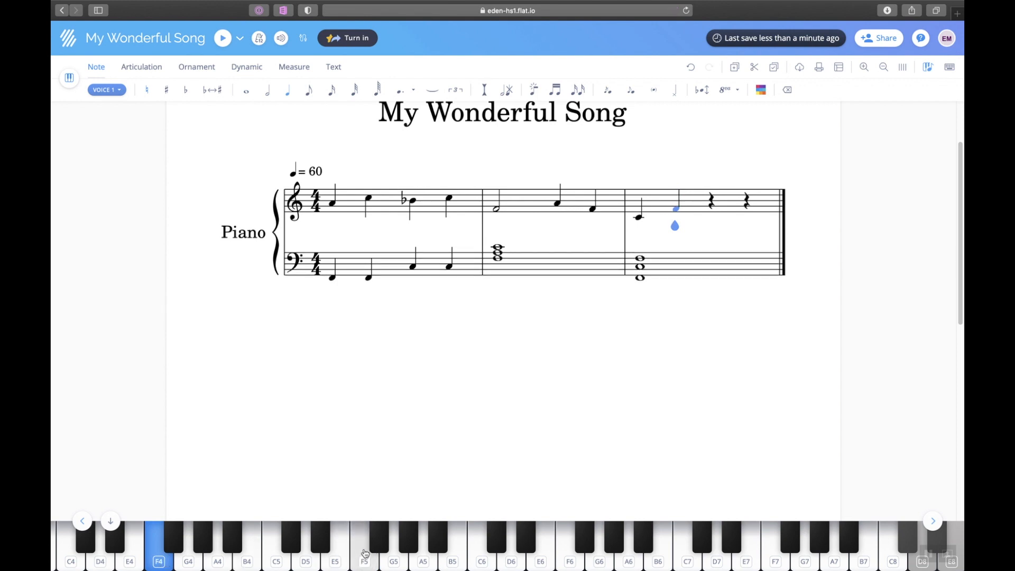
click(364, 555)
click(364, 556)
click(366, 561)
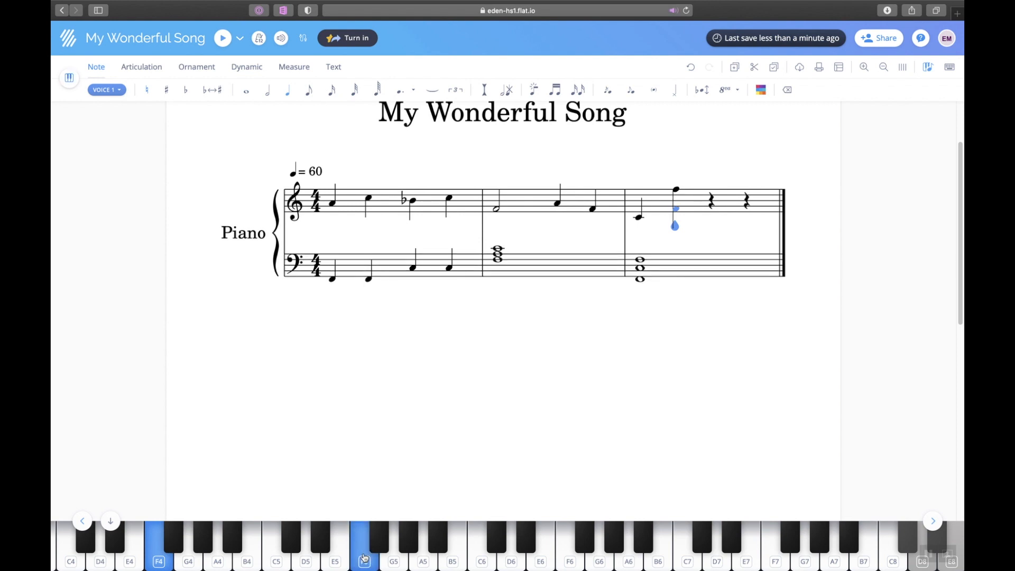
click(367, 563)
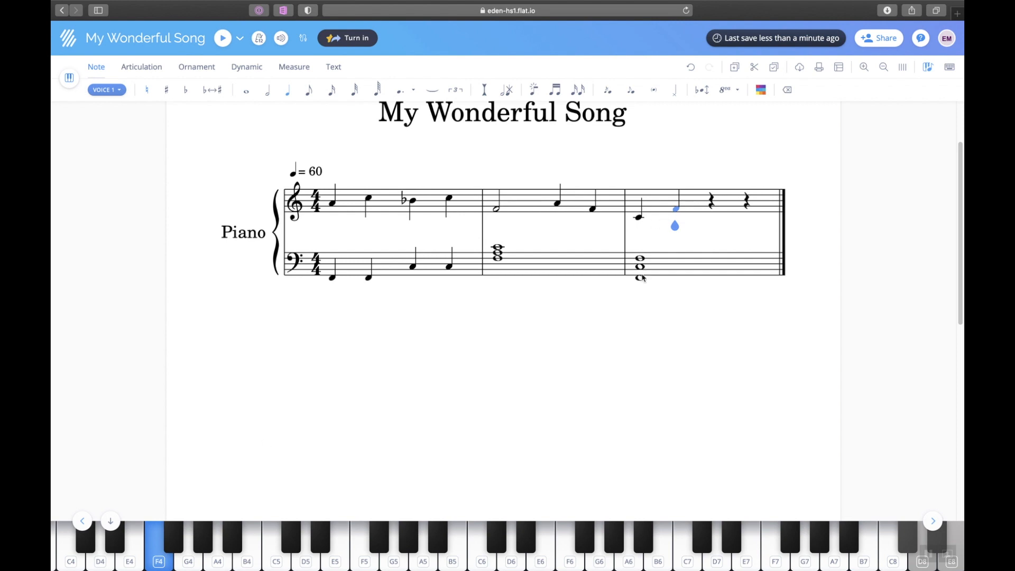
Enter F4, G4 and C5 to finish measure 3, then a whole-note F5 in measure 4.
click(162, 562)
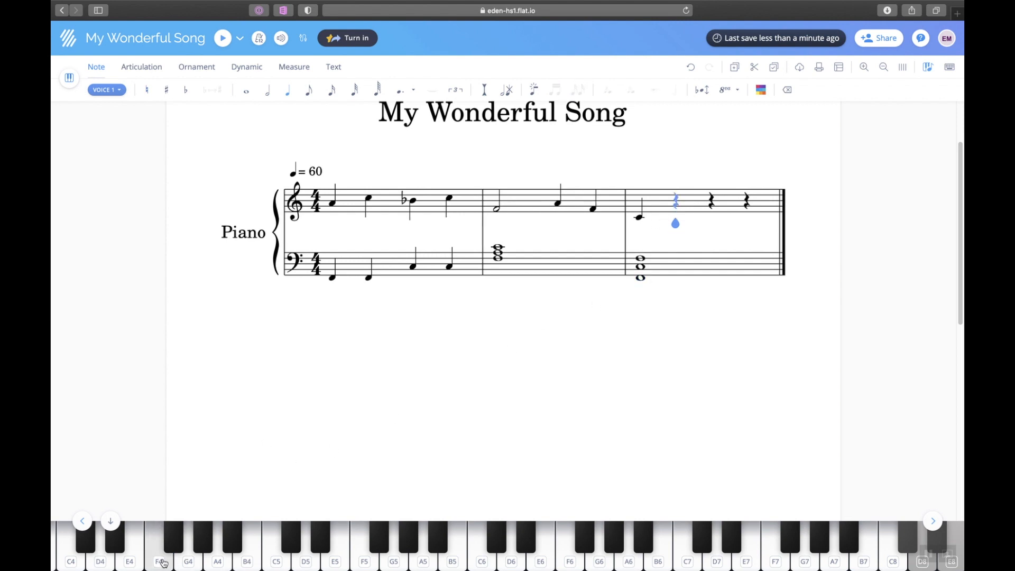
click(161, 562)
click(193, 561)
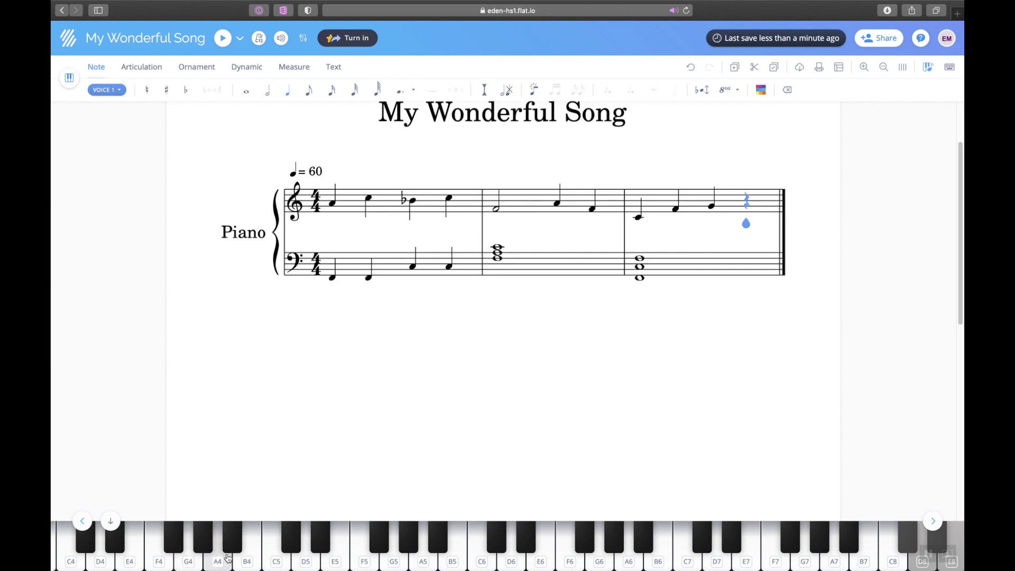
click(279, 563)
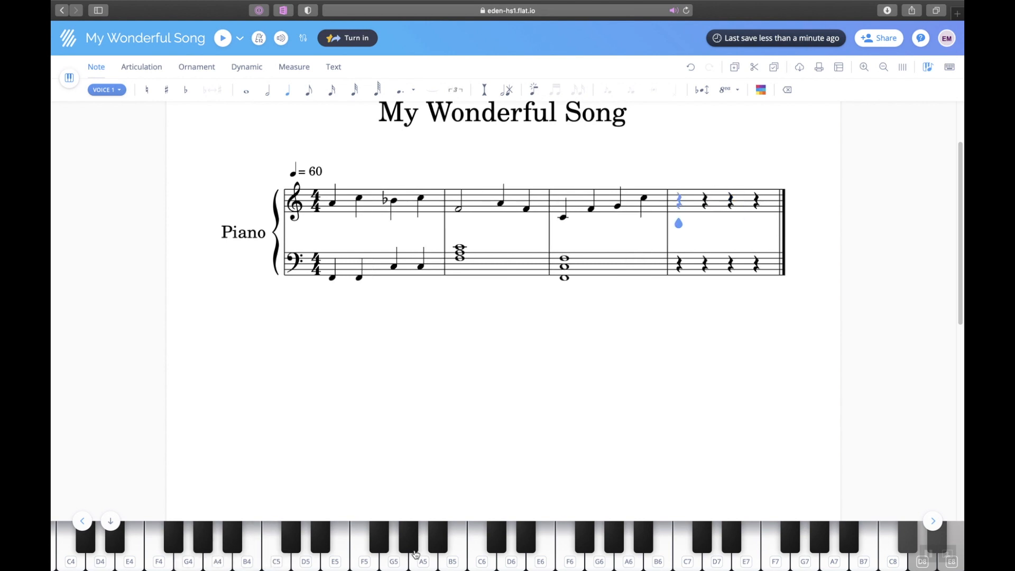
click(363, 563)
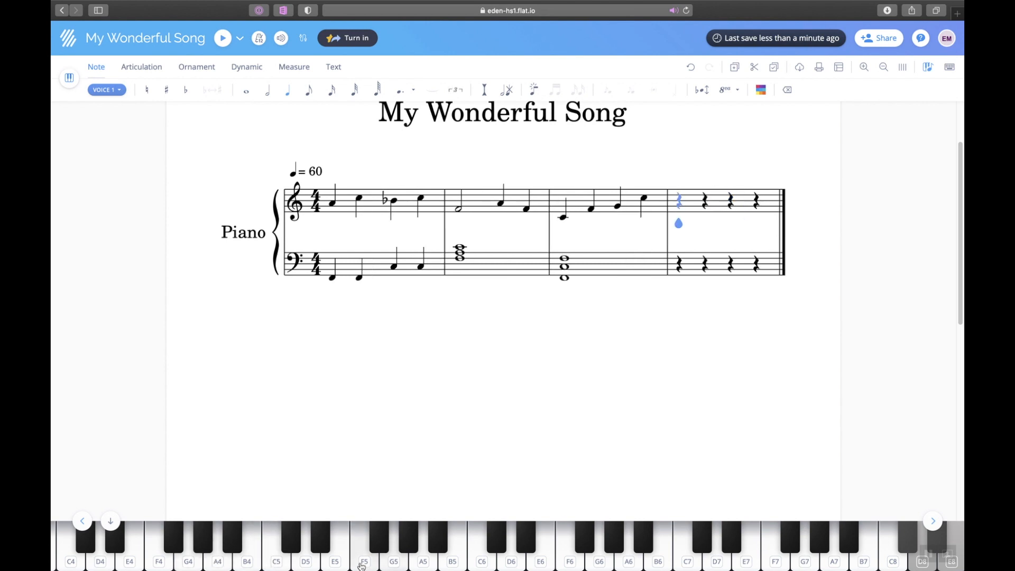
click(680, 193)
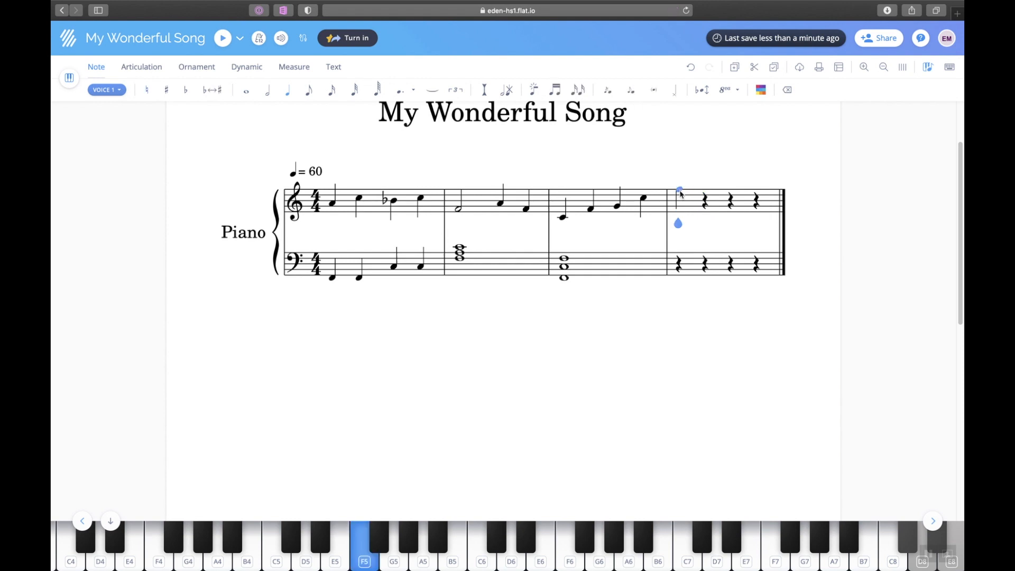
click(246, 92)
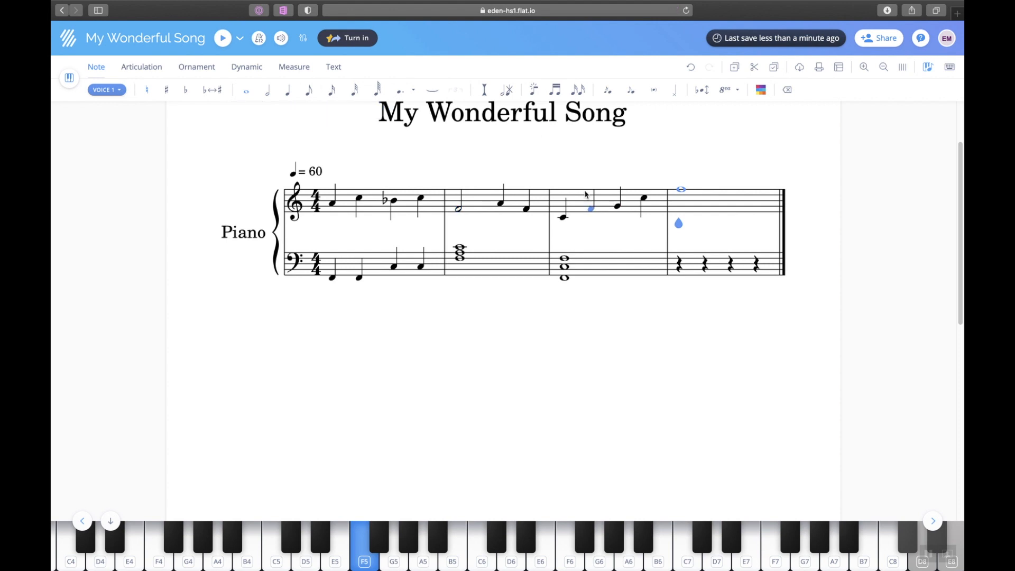
Set the tempo to quarter = 99 and select the first treble note for playback.
click(314, 171)
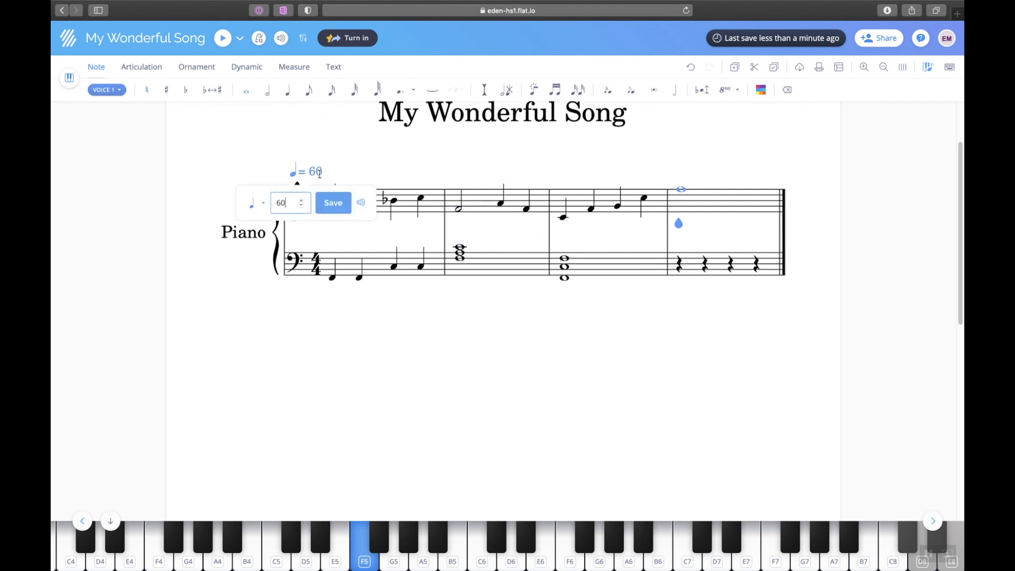
click(302, 200)
click(301, 200)
text(99)
click(323, 211)
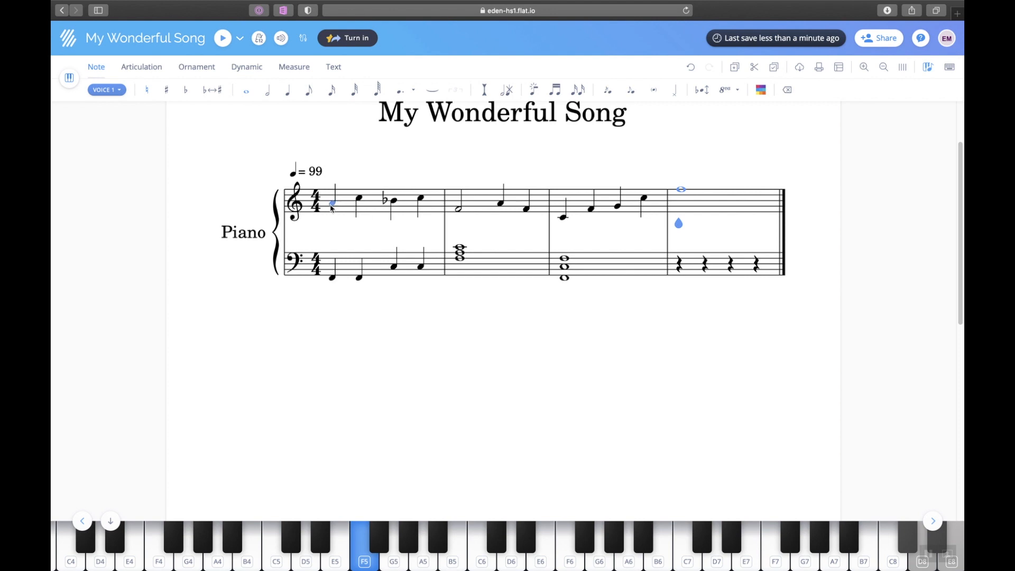
click(332, 208)
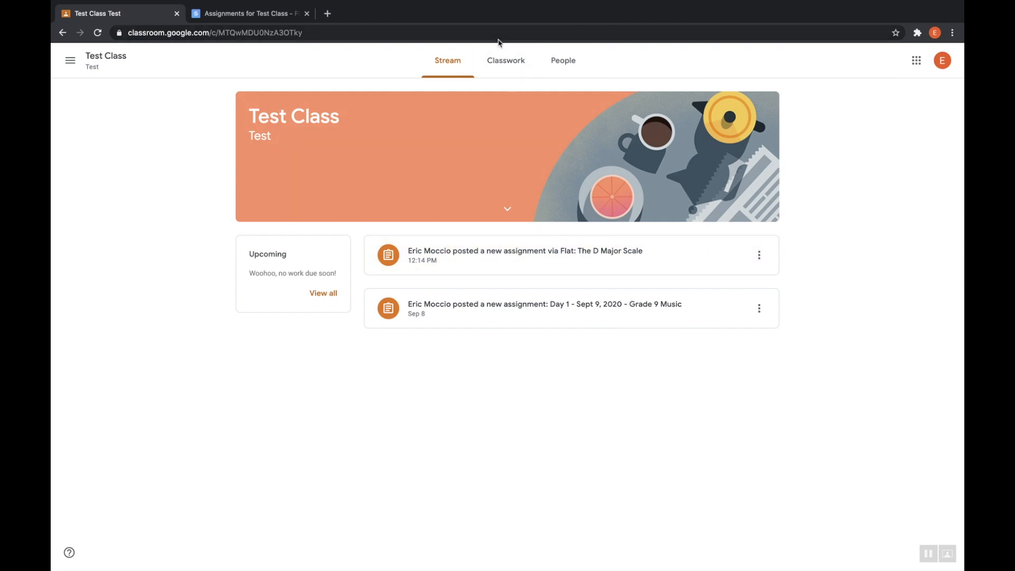
From Classroom's Classwork list, open The D Major Scale assignment's Flat attachment.
click(503, 62)
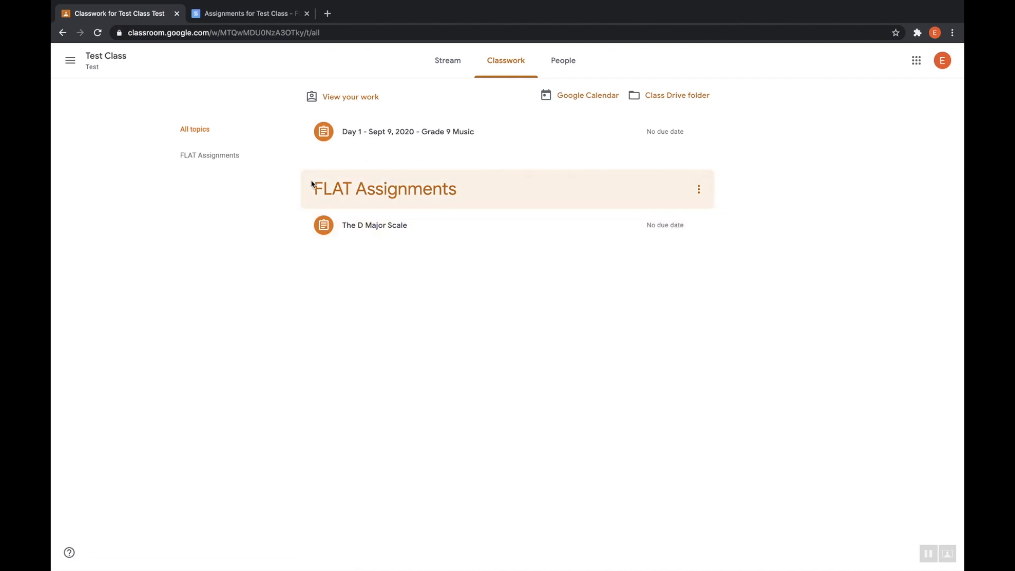
click(390, 231)
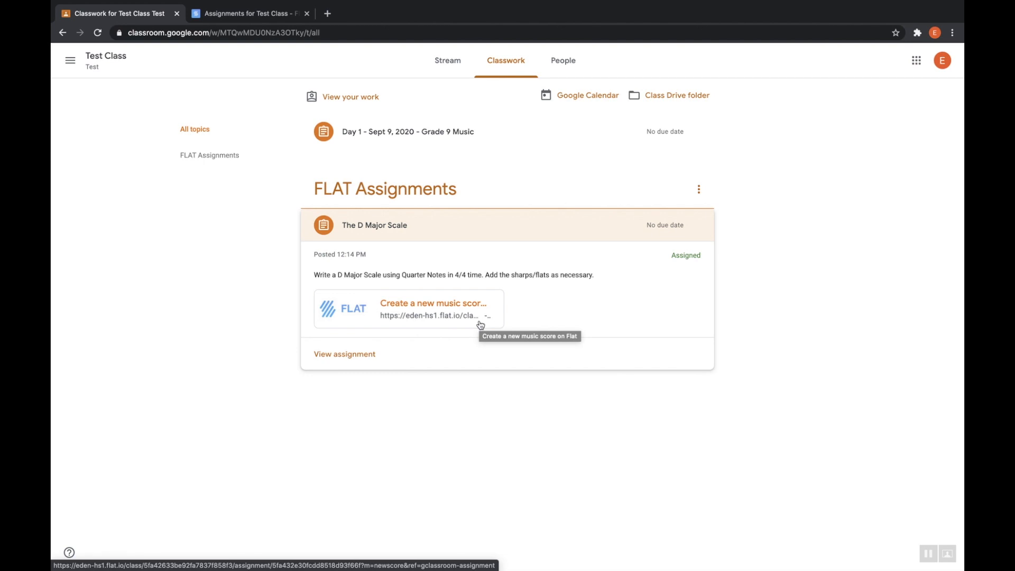
click(422, 308)
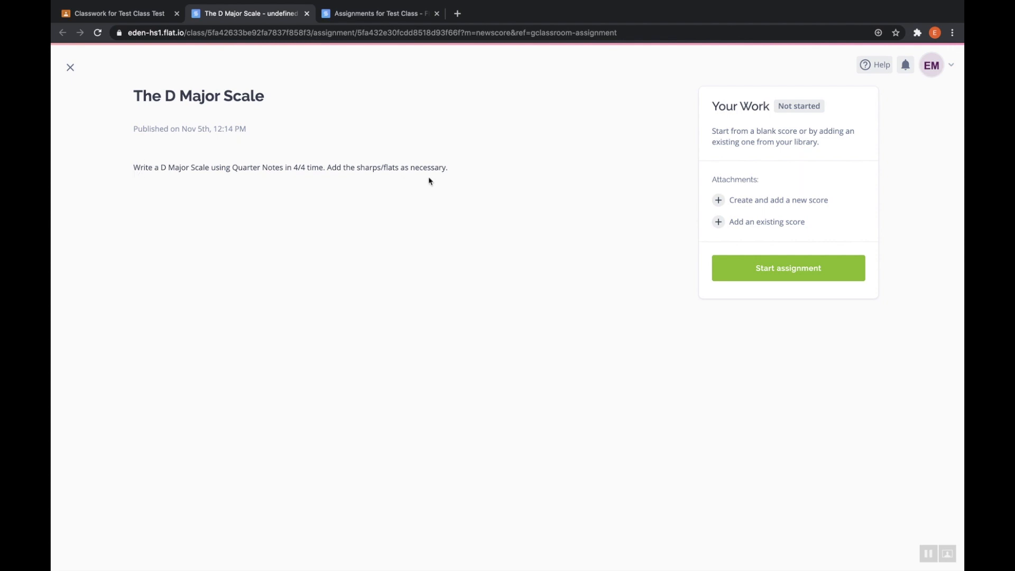
Start the assignment with the default score name and a Grand Piano HQ instrument.
click(793, 269)
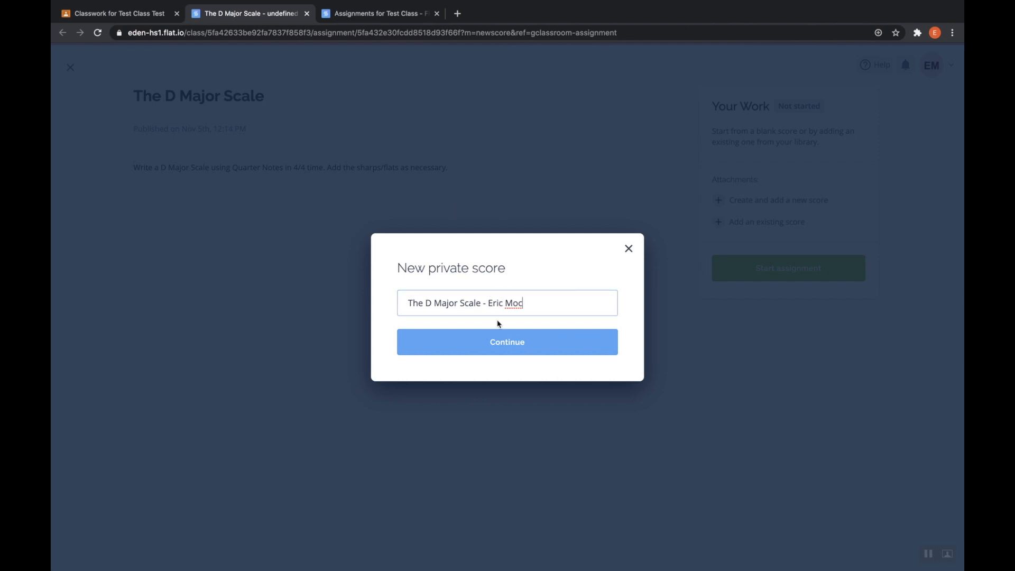
click(506, 353)
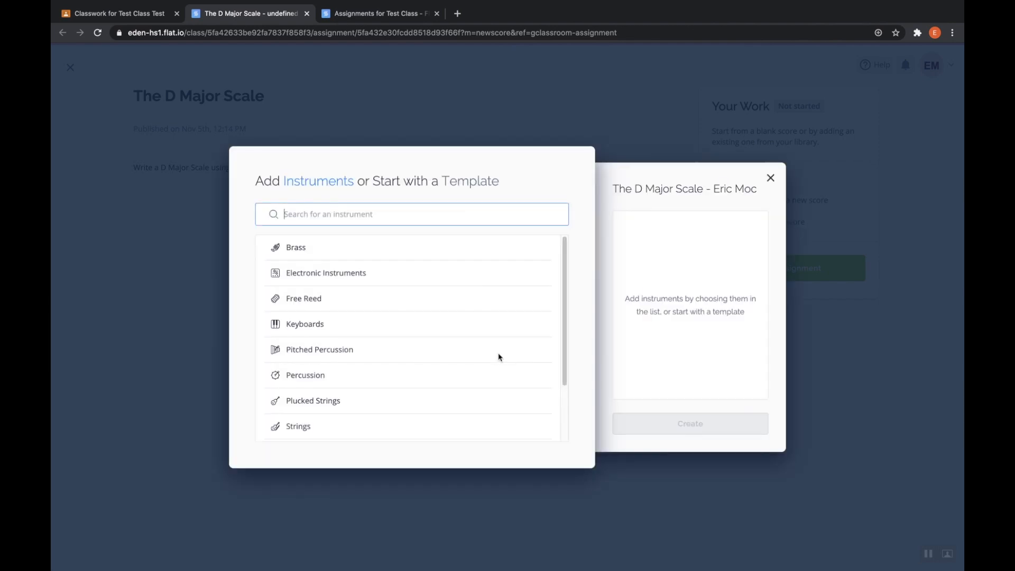
click(303, 328)
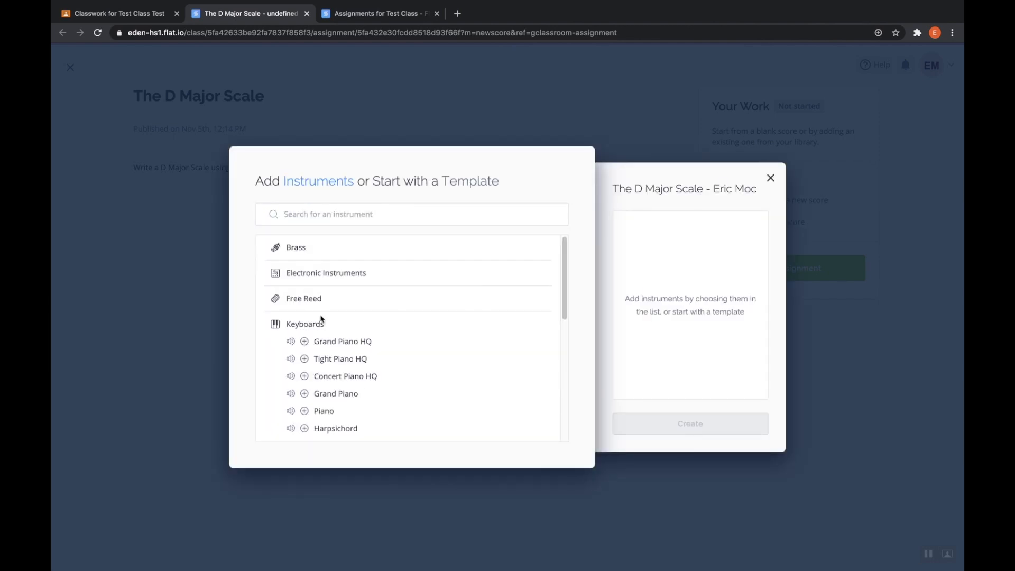
click(304, 343)
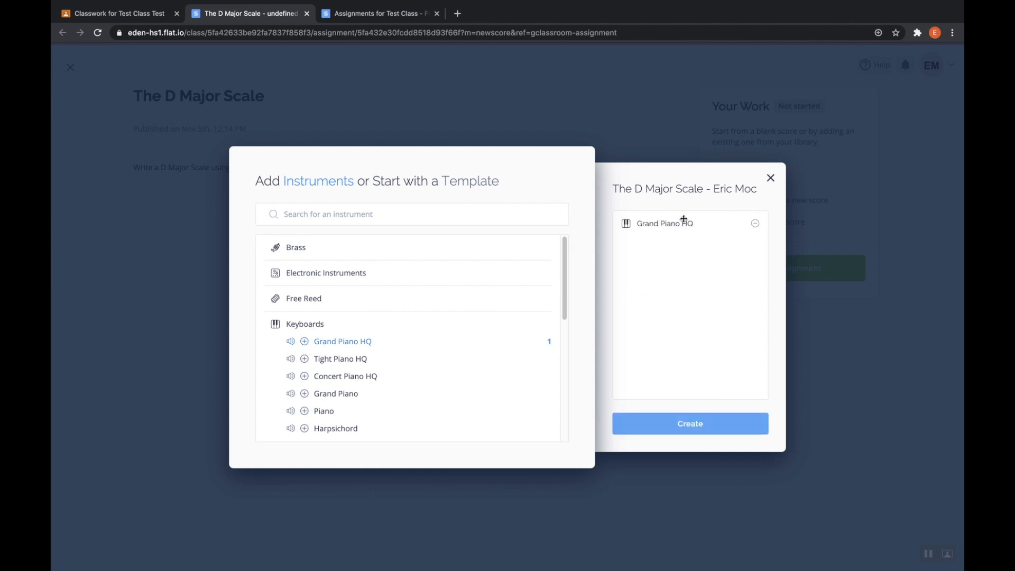
click(676, 432)
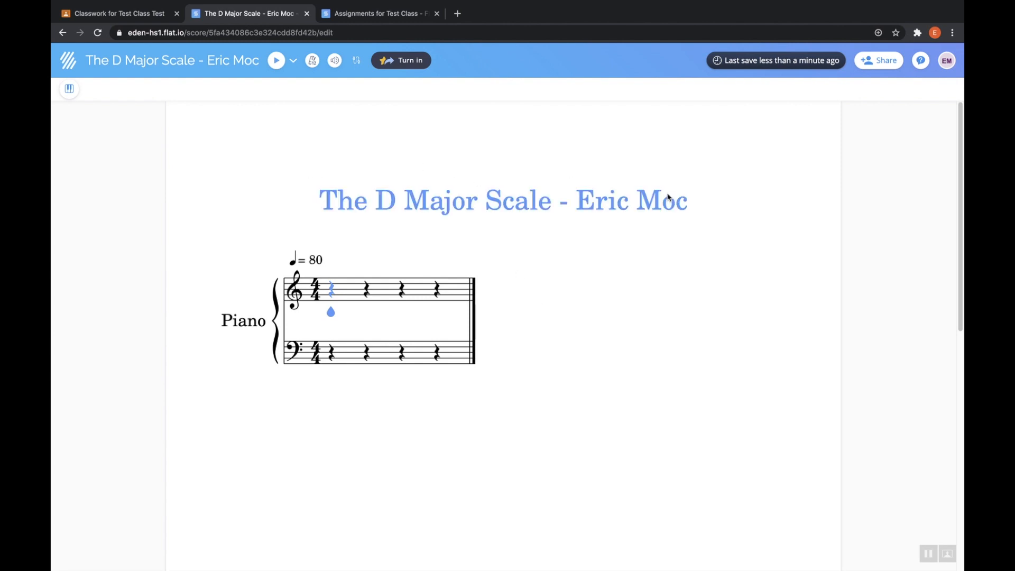
Undo the stray note and enter quarter notes D, E, F, G, A, B, C, D on the treble staff.
click(329, 291)
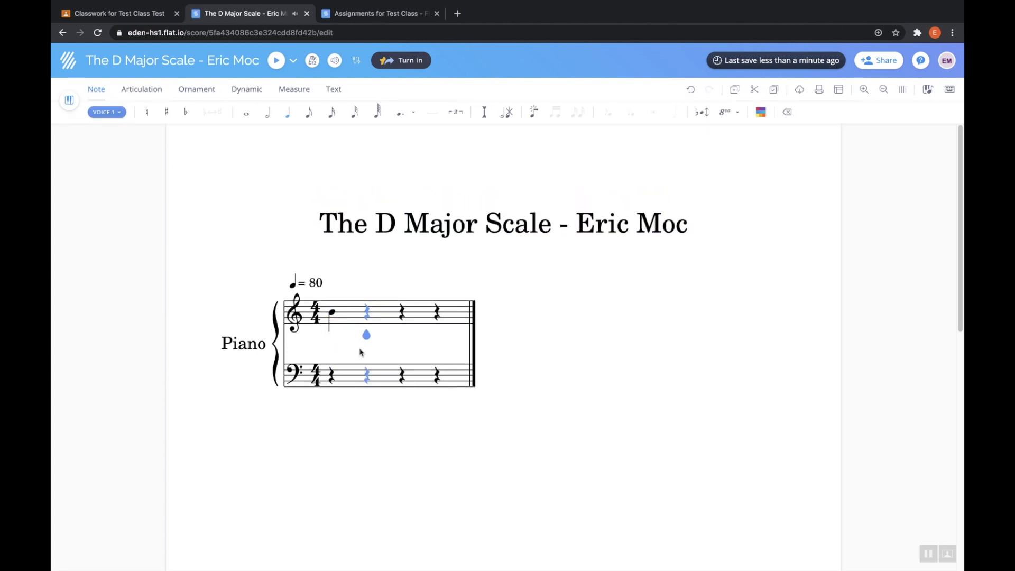
click(691, 90)
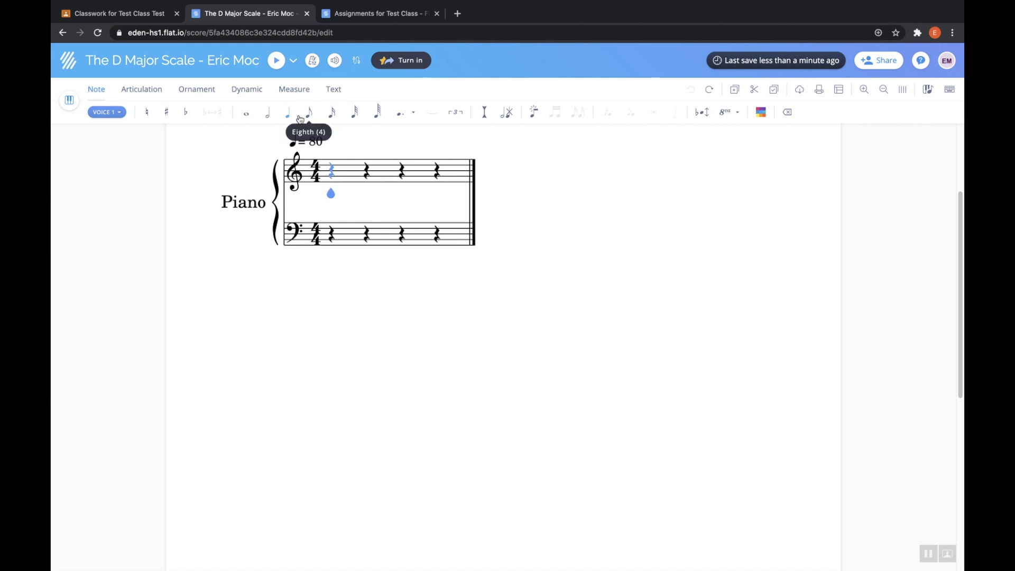
click(333, 187)
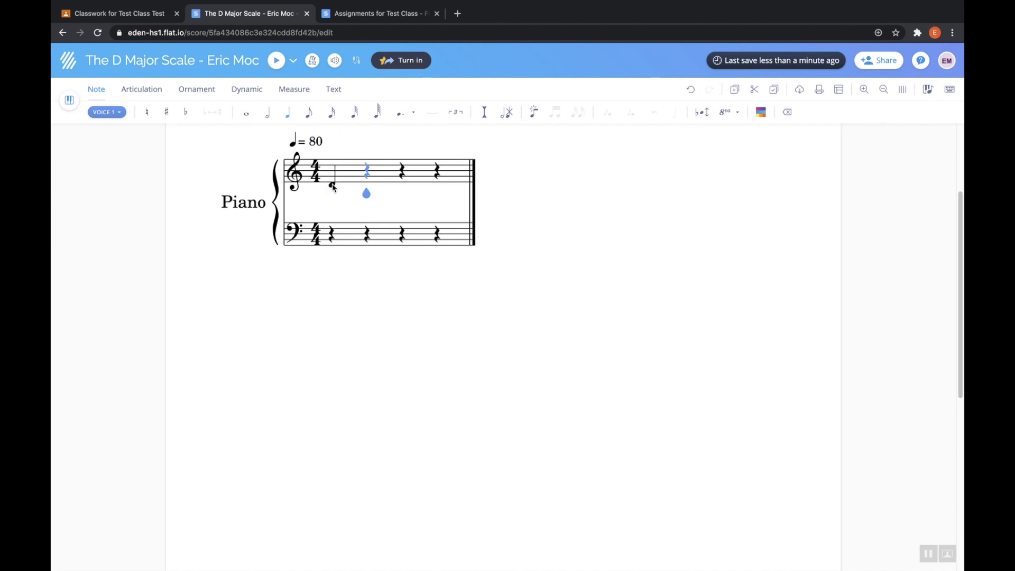
click(368, 182)
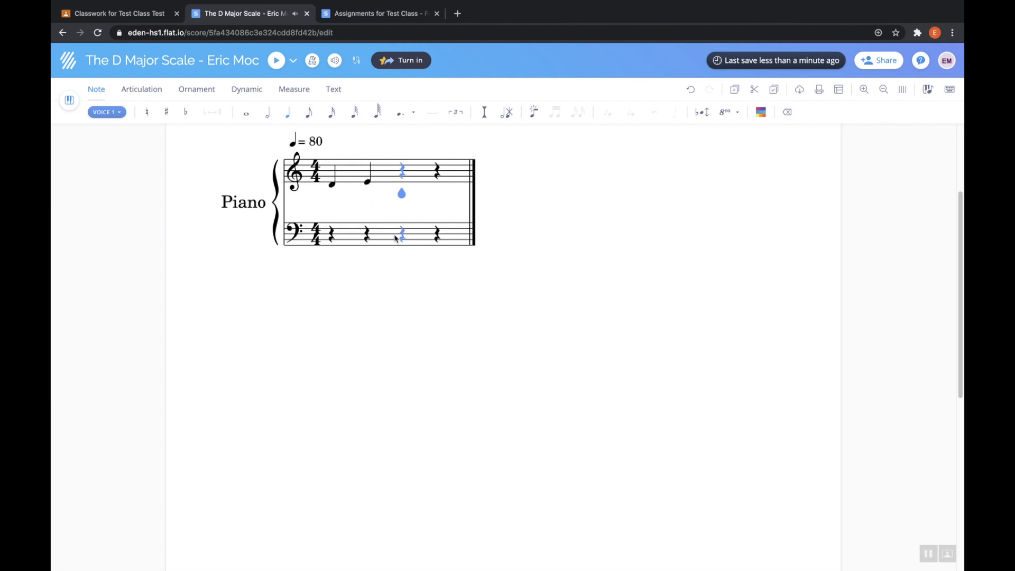
key(f)
key(g)
key(a)
key(b)
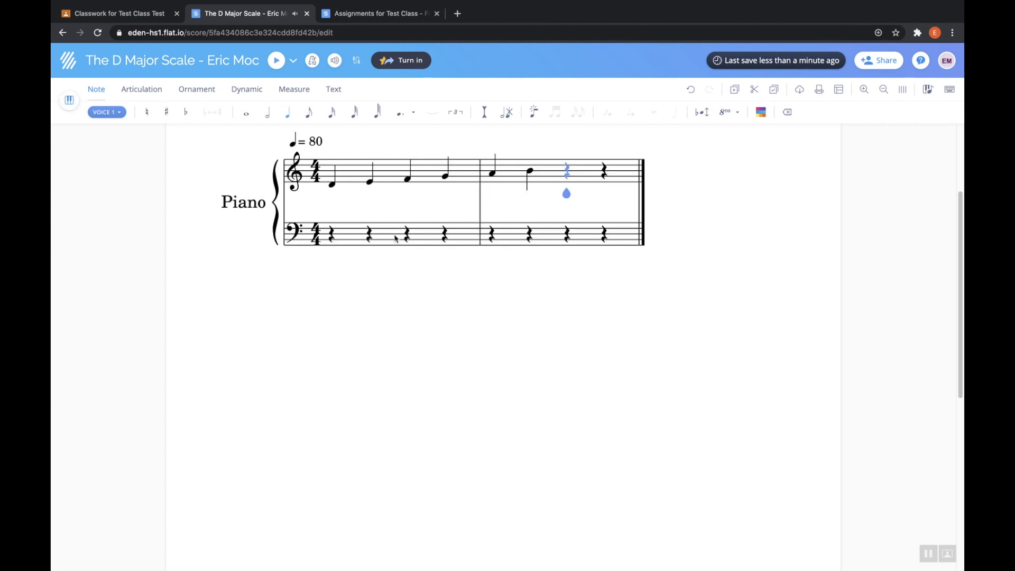
key(c)
key(d)
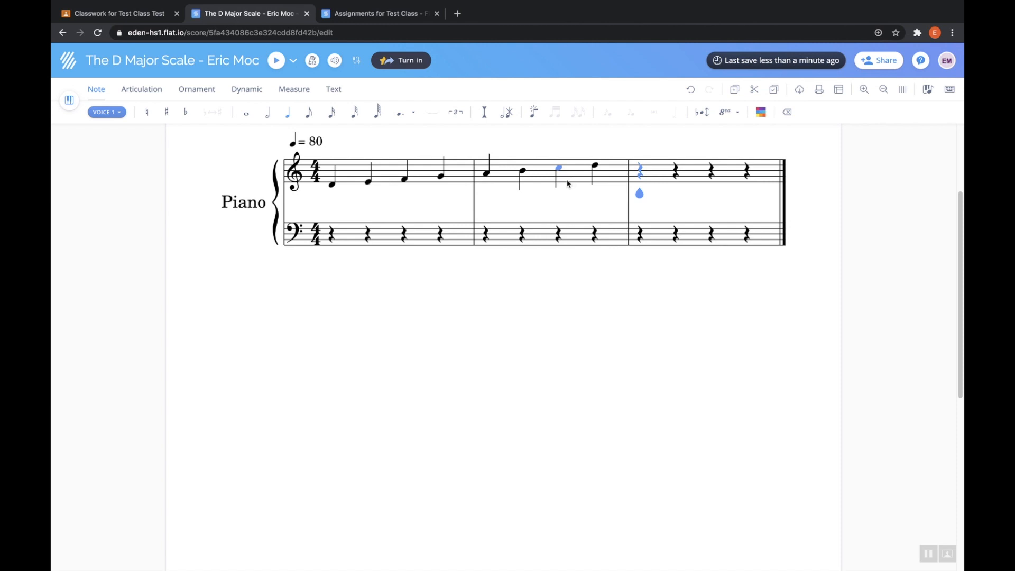
Sharpen the F in measure 1 and the C in measure 2, then play the scale from the first D.
click(404, 180)
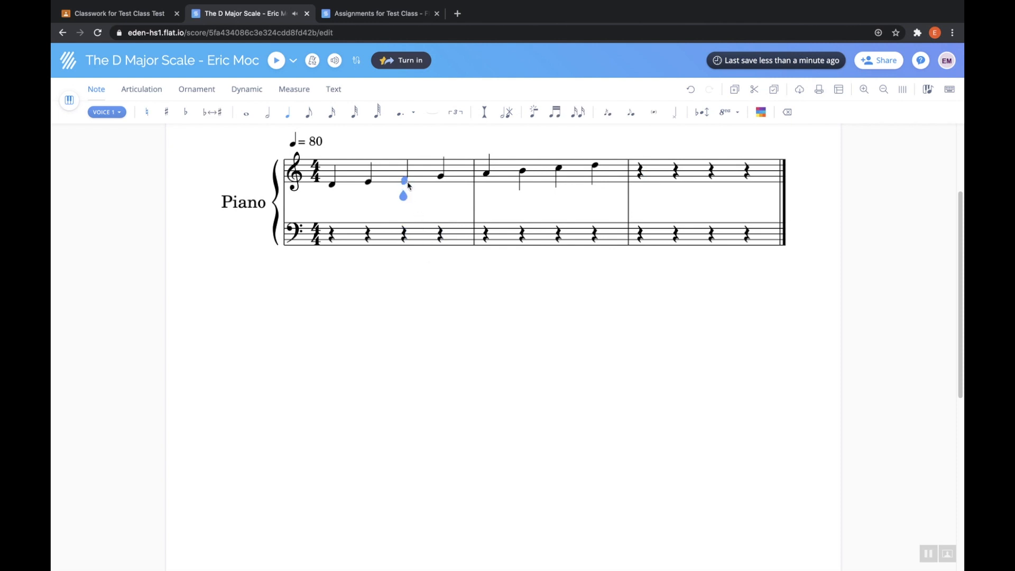
key(shift+Left)
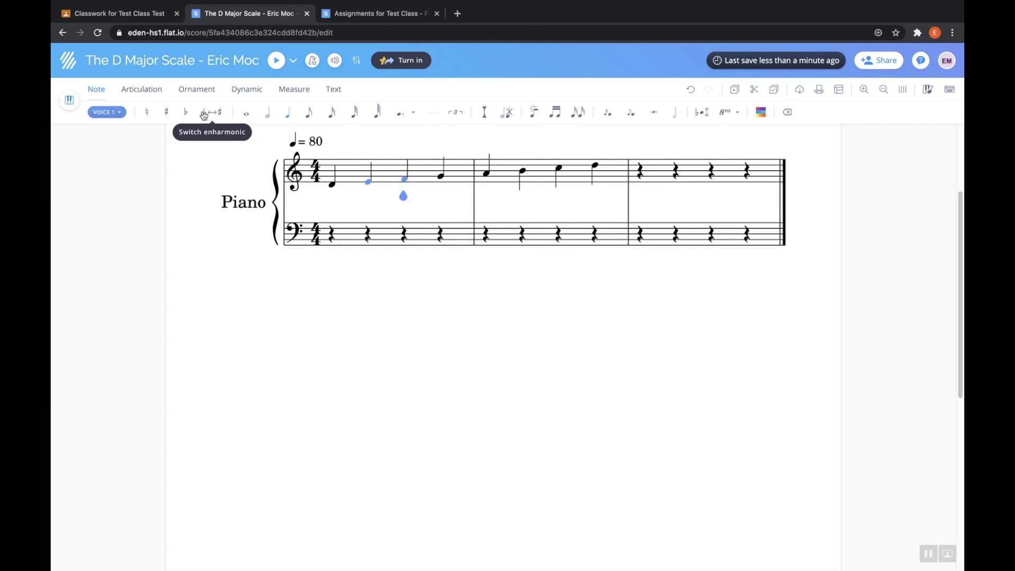
click(169, 113)
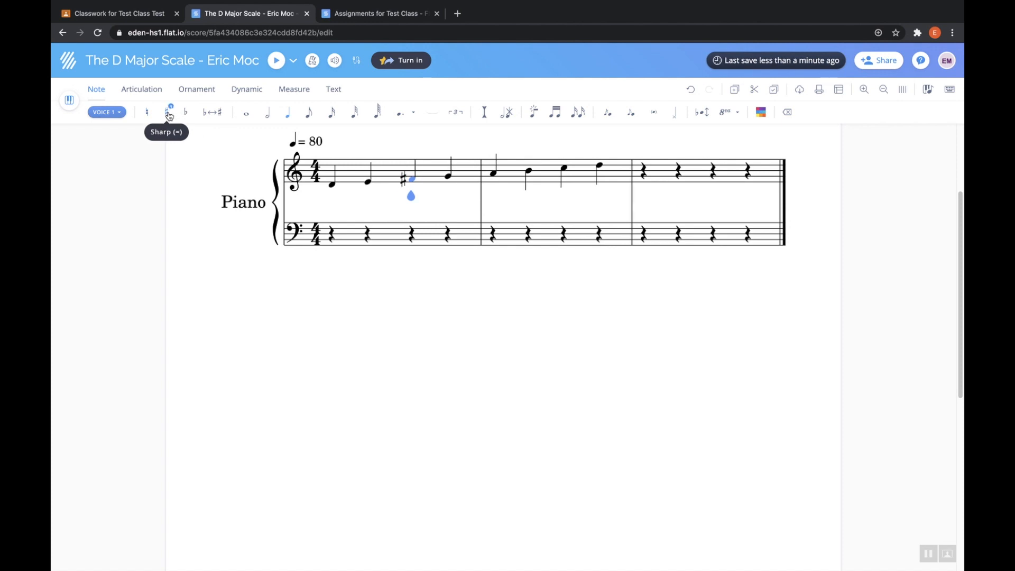
click(564, 170)
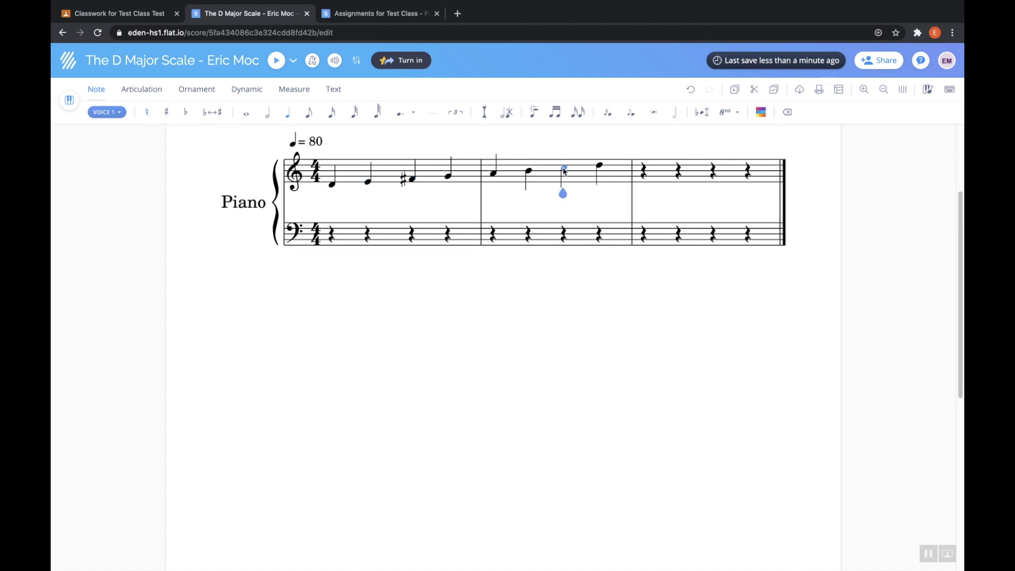
click(167, 112)
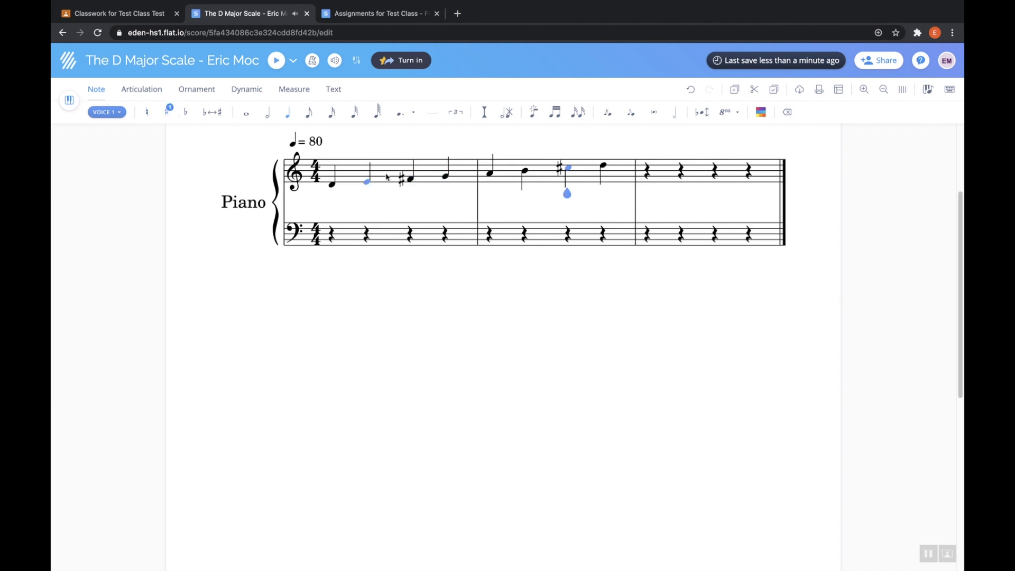
click(332, 184)
click(272, 62)
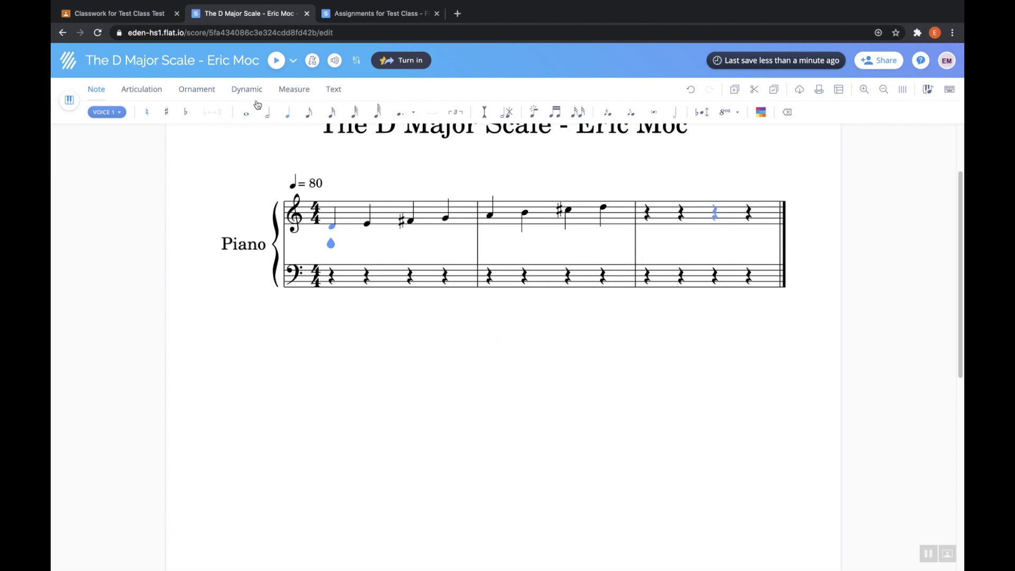
Delete the empty measure 3 using the Measure tools.
click(304, 91)
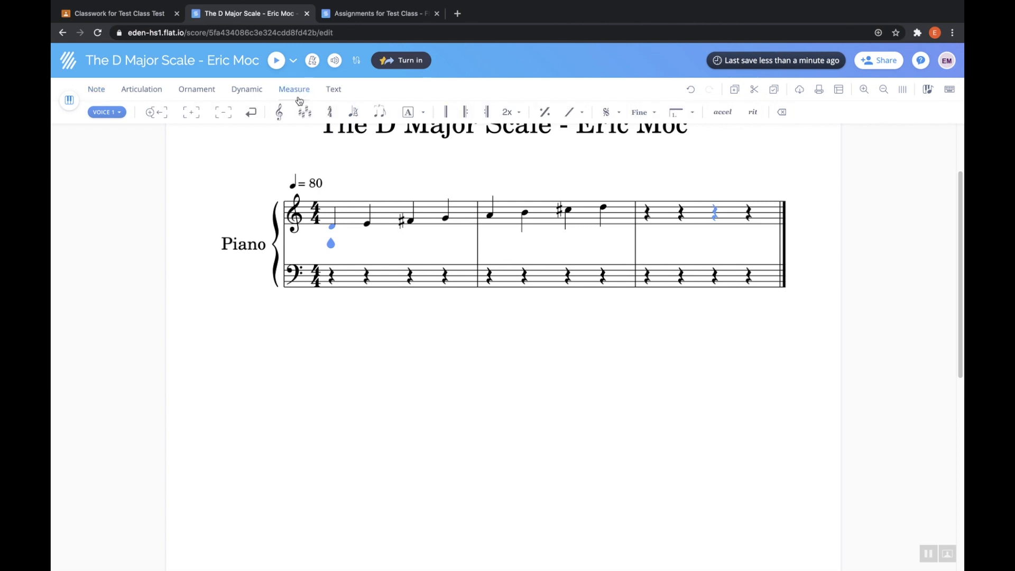
click(657, 217)
click(227, 113)
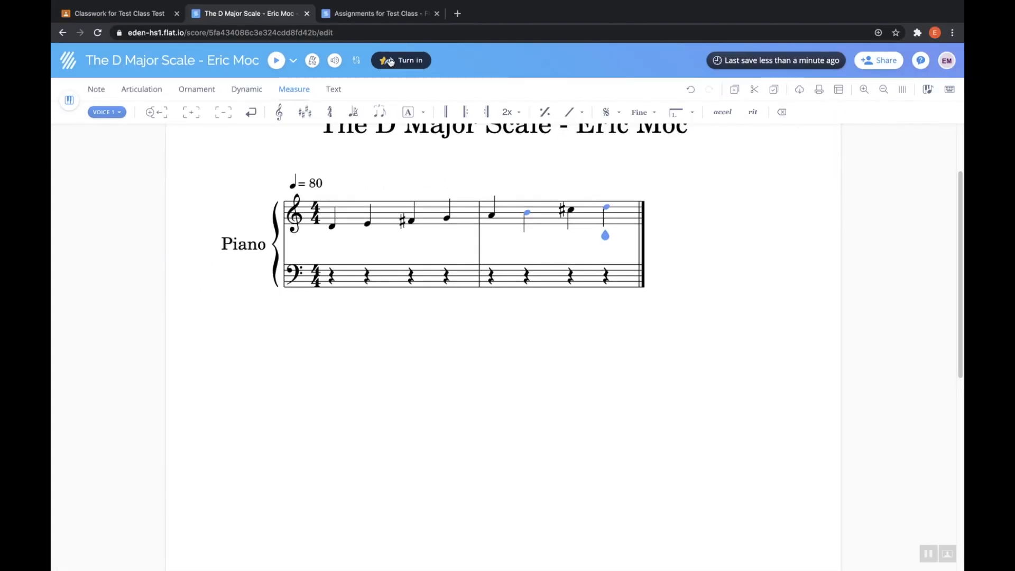
Turn in the score from Flat's top bar and confirm in the Turn in your work dialog.
click(390, 61)
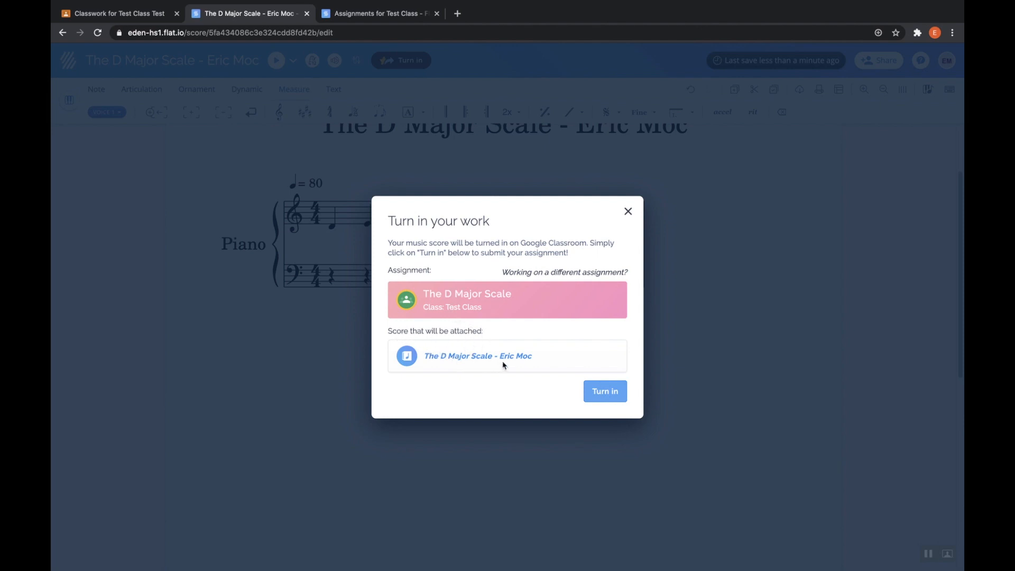
click(612, 391)
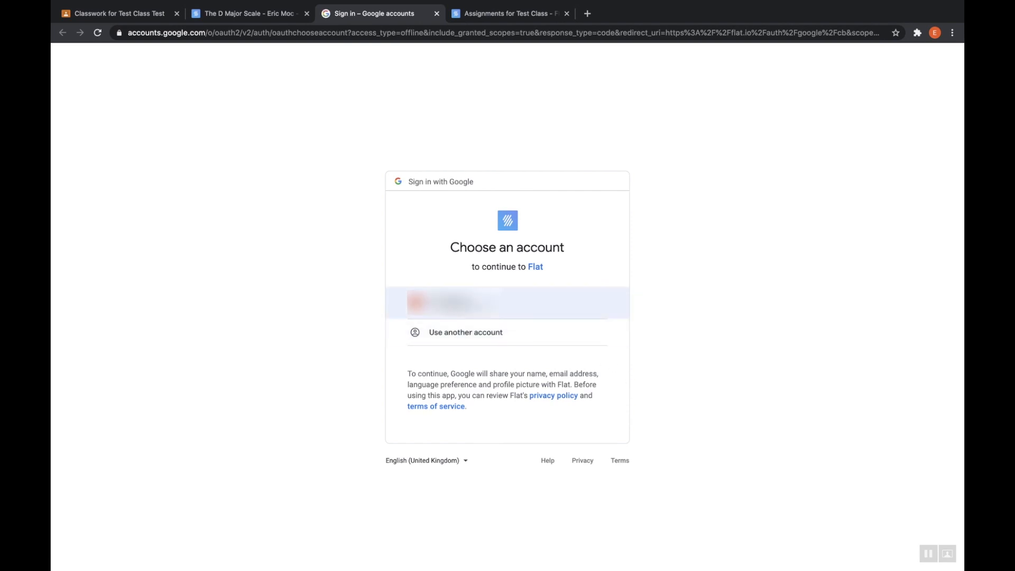
Pick the Google account and allow Flat access to Google Classroom.
click(452, 302)
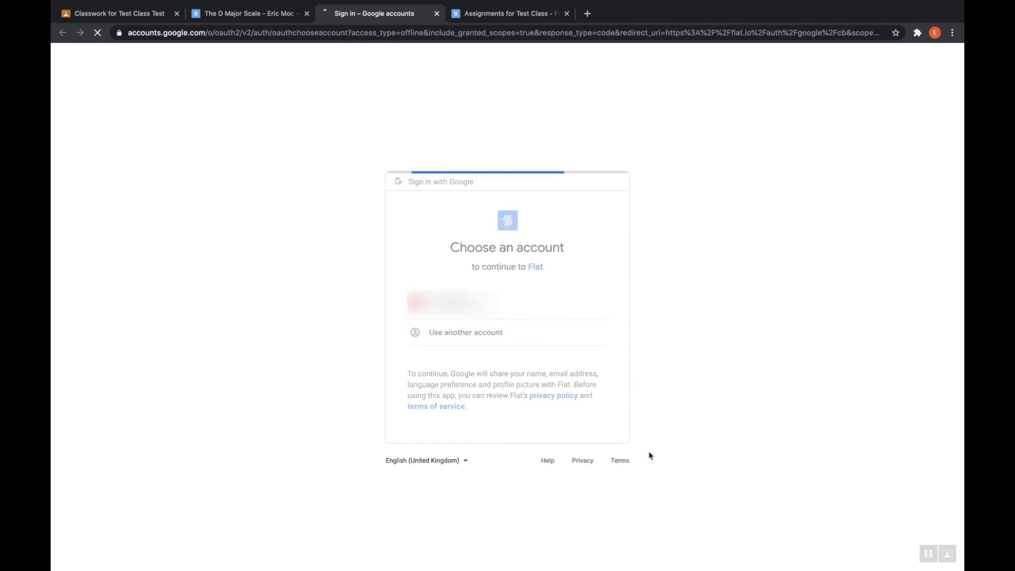
scroll(564, 506, down, 3)
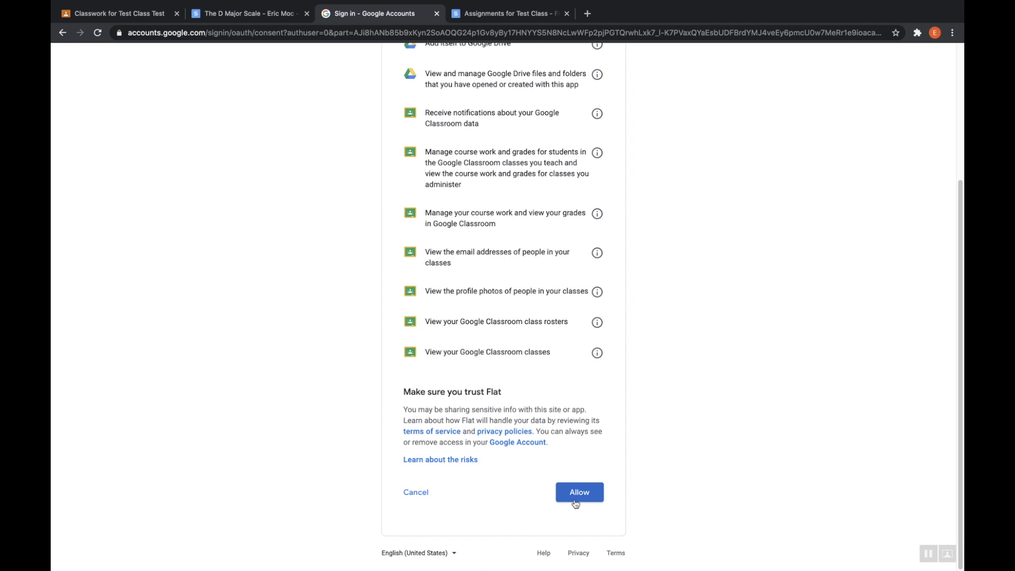
click(578, 493)
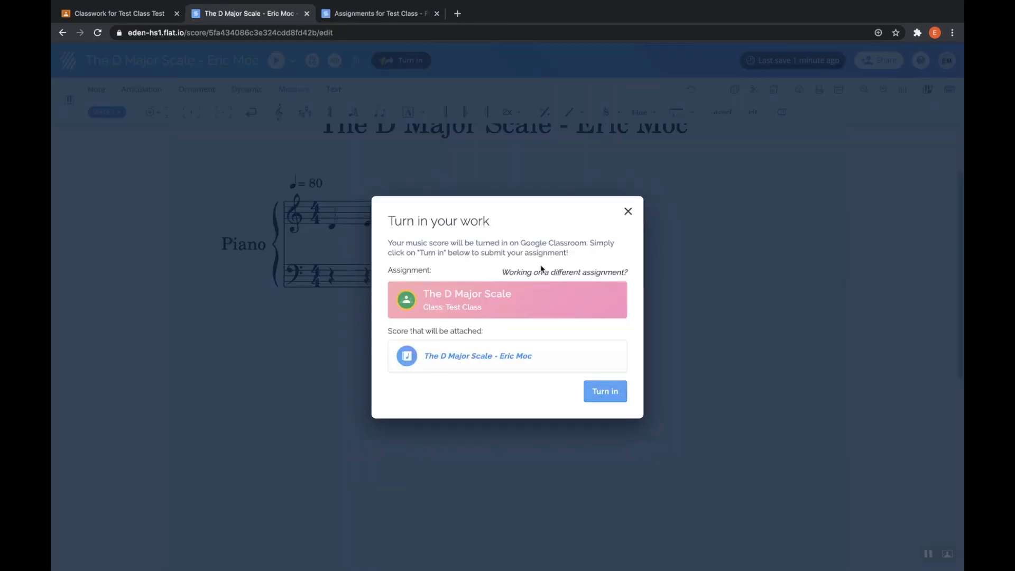
Confirm the turn-in and view the assignment on Google Classroom.
click(608, 393)
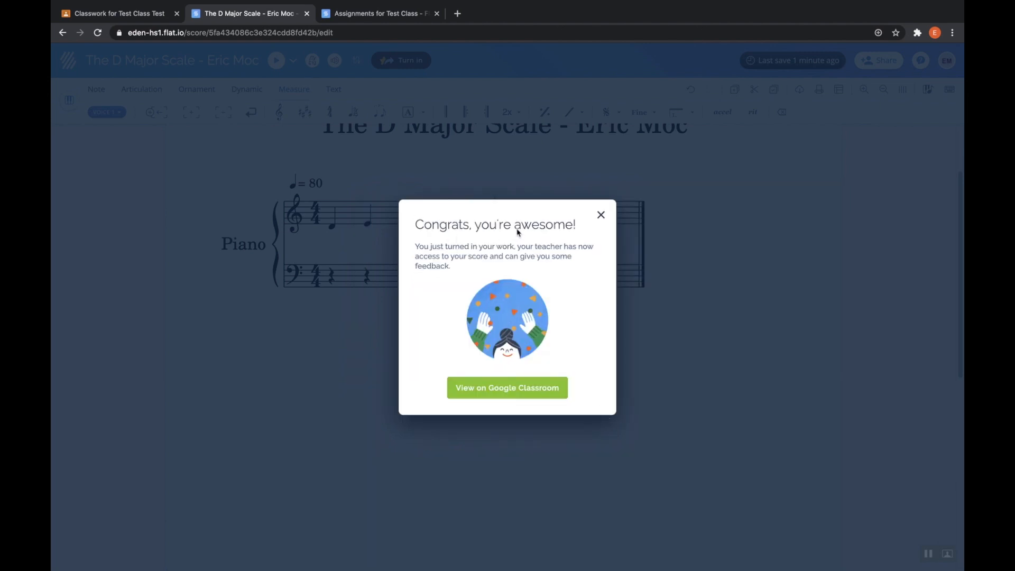
click(497, 396)
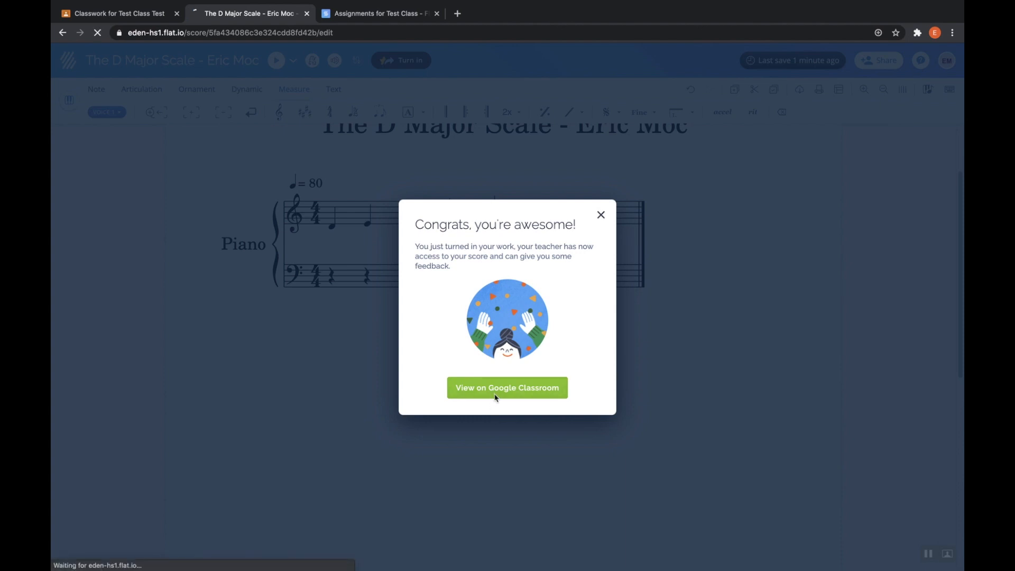